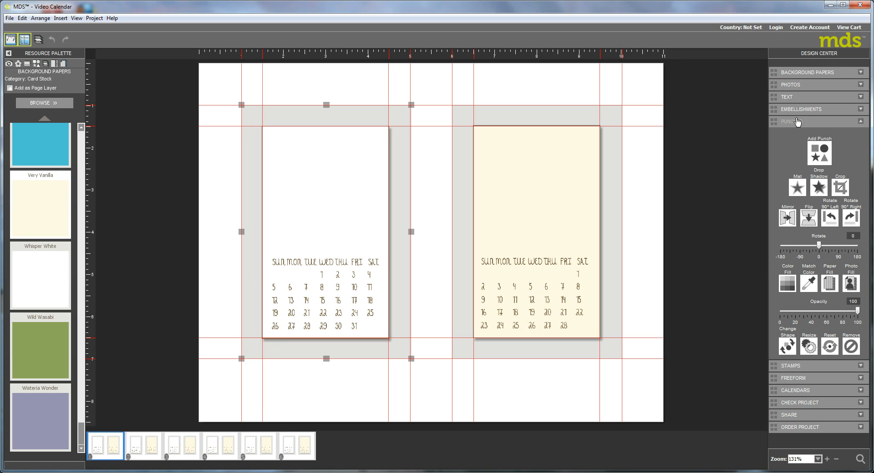
# Fill the selected punch behind the January calendar with the Let It Snow - 10 paper from the Designer Kits' Let It Snow designer series paper.
pyautogui.click(832, 287)
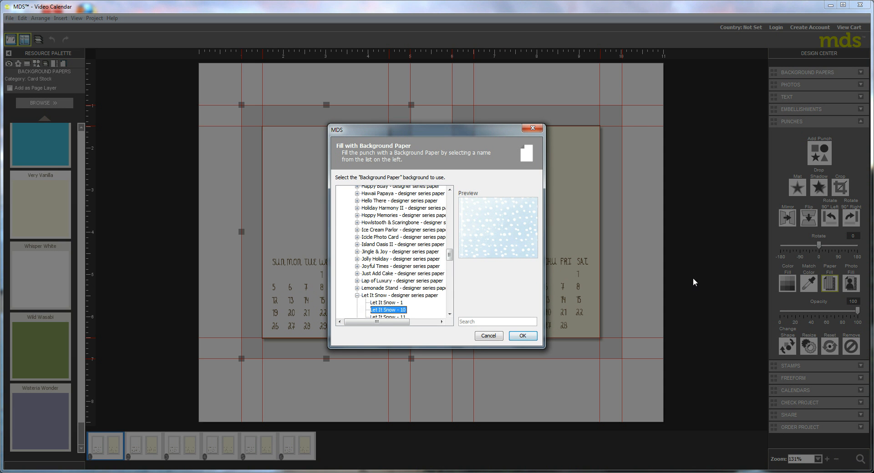
pyautogui.scroll(10, 449, 263)
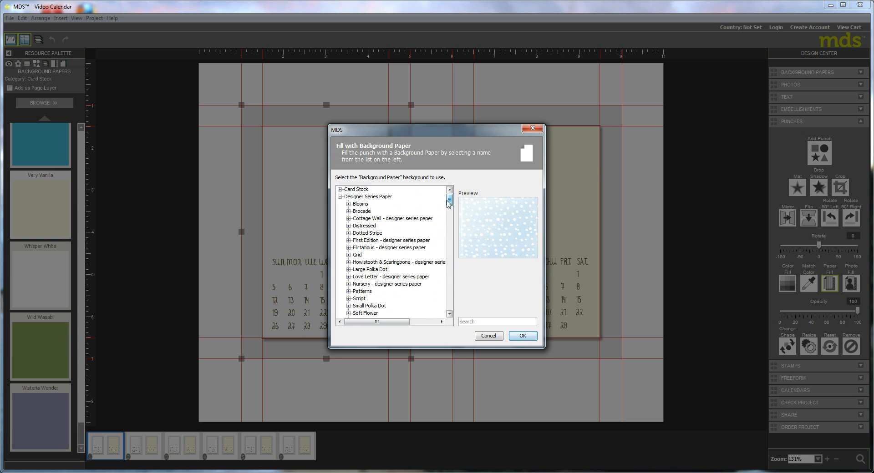
pyautogui.moveTo(448, 202)
pyautogui.mouseDown()
pyautogui.moveTo(449, 222)
pyautogui.moveTo(449, 214)
pyautogui.mouseUp()
pyautogui.click(349, 247)
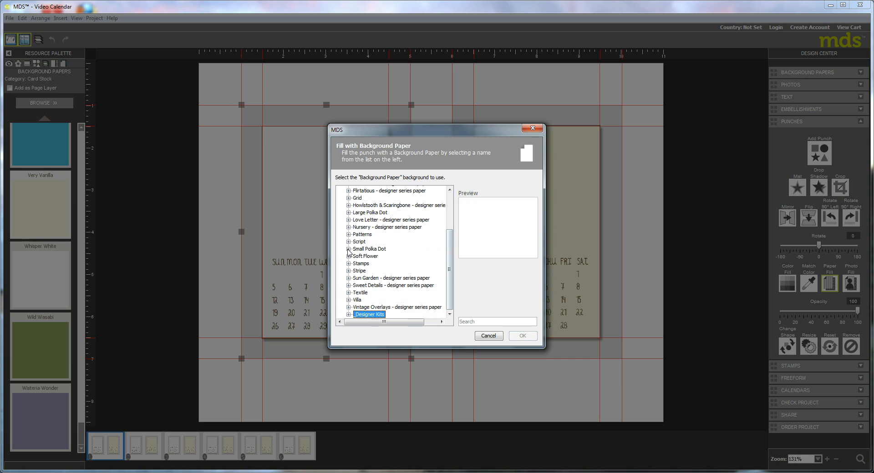
pyautogui.click(348, 315)
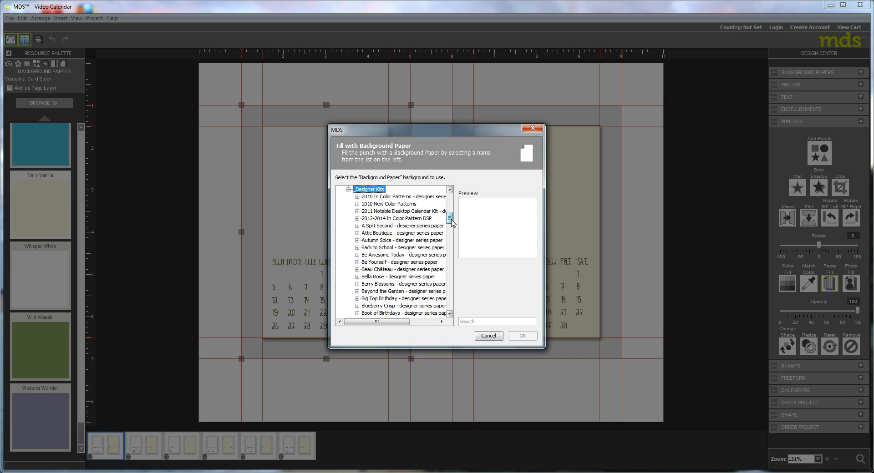
pyautogui.moveTo(449, 219); pyautogui.dragTo(456, 264)
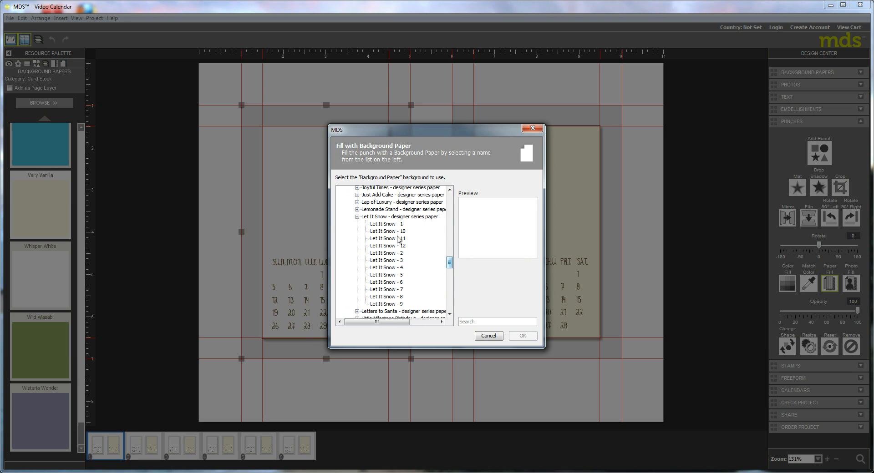
pyautogui.click(357, 217)
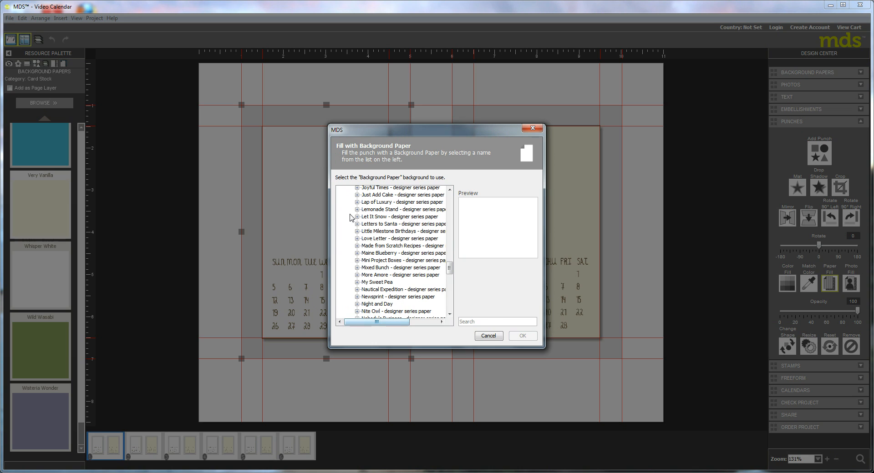
pyautogui.click(358, 217)
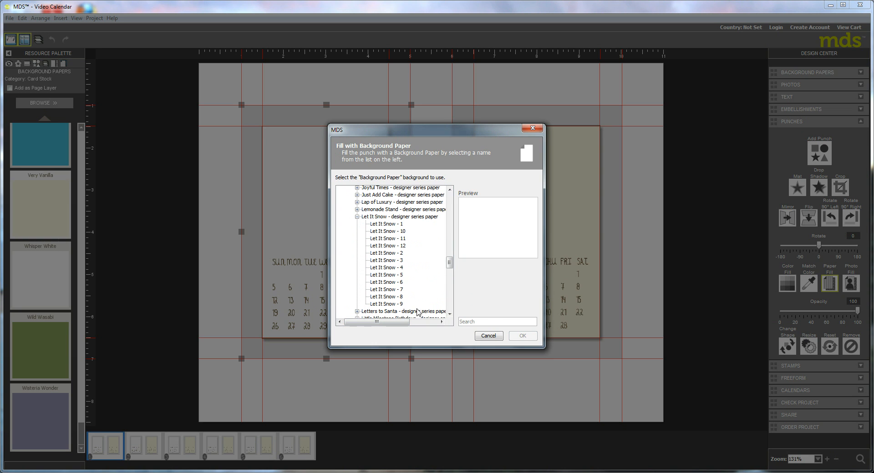
pyautogui.click(386, 231)
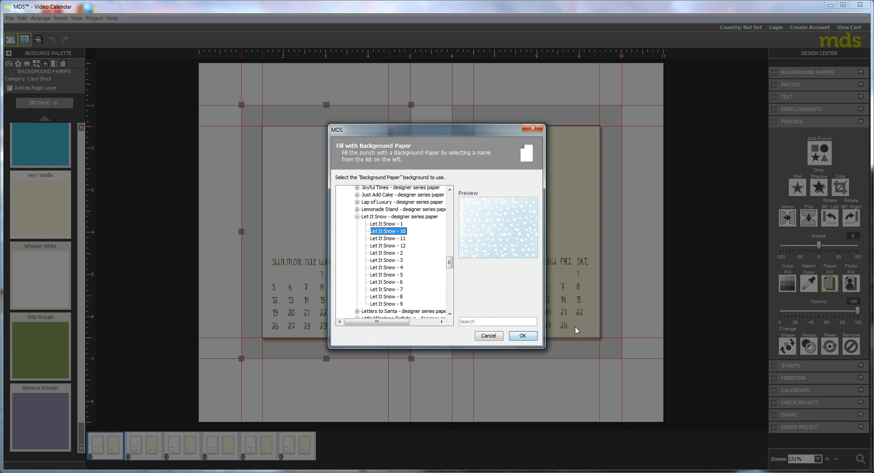
pyautogui.click(523, 336)
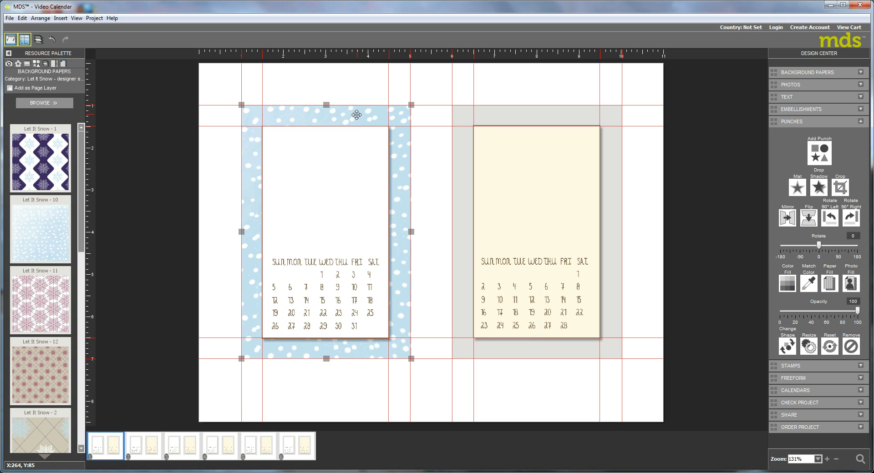
# Edit the January punch's paper image, zooming out three levels and shifting the dotted pattern downward within the punch.
pyautogui.doubleClick(358, 113)
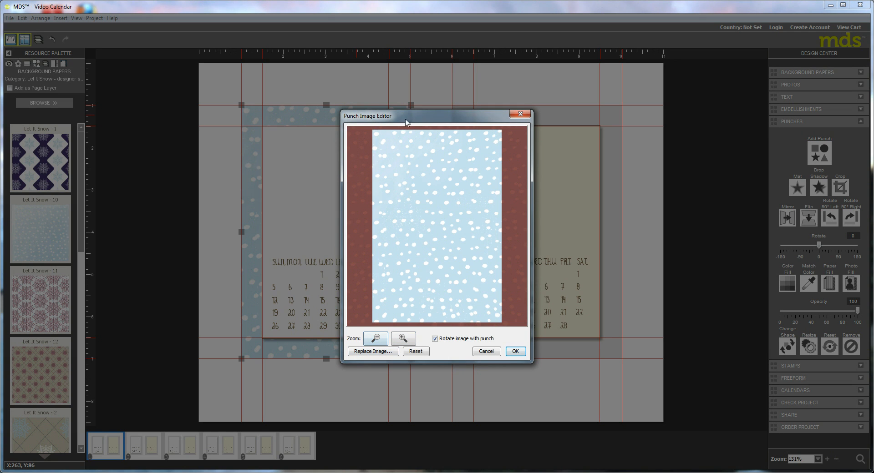
pyautogui.click(371, 341)
pyautogui.click(371, 341)
pyautogui.click(371, 341)
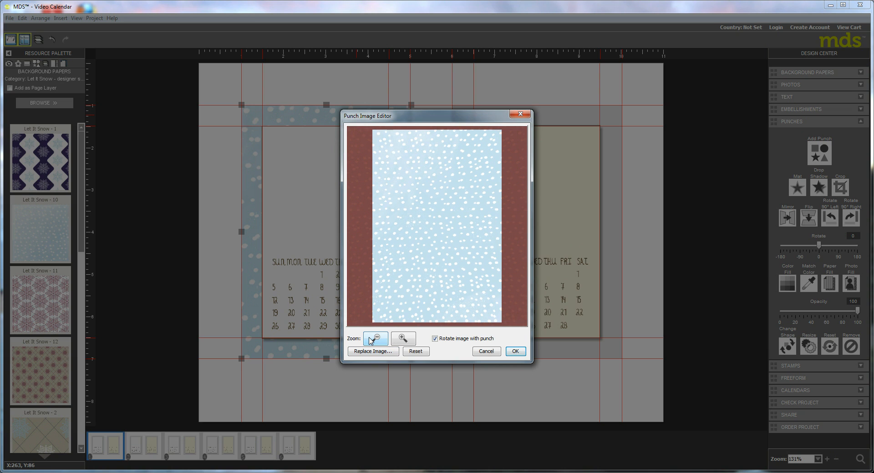
pyautogui.moveTo(436, 225); pyautogui.dragTo(430, 259)
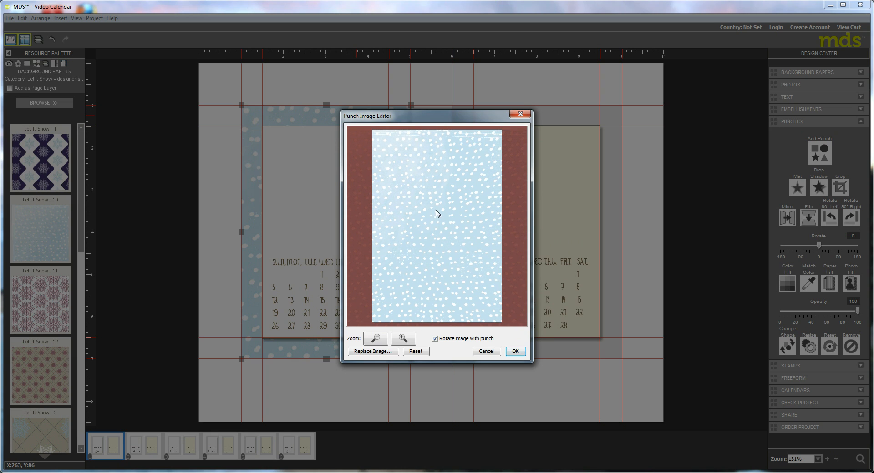
pyautogui.click(516, 352)
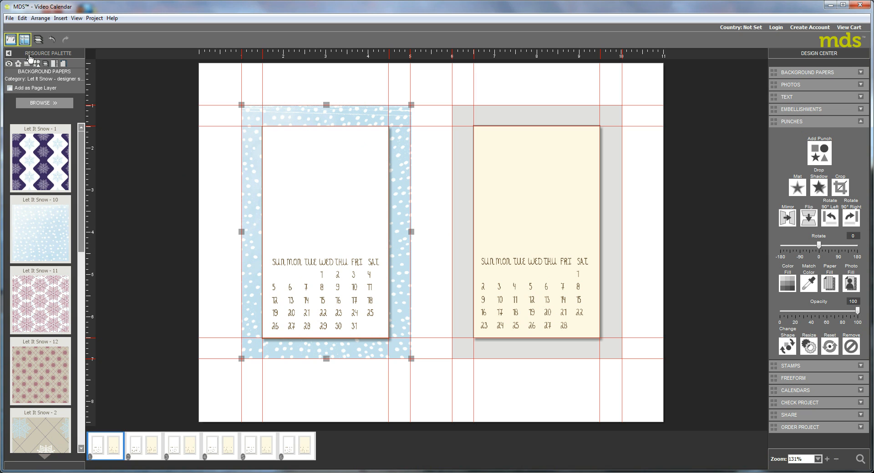
# Load the Let It Snow - embellishments category from the Designer Kits into the embellishments palette.
pyautogui.click(18, 65)
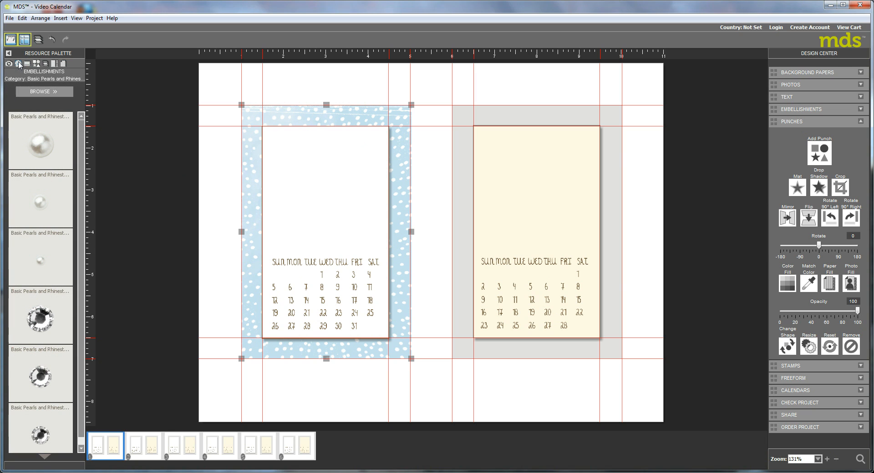
pyautogui.click(39, 92)
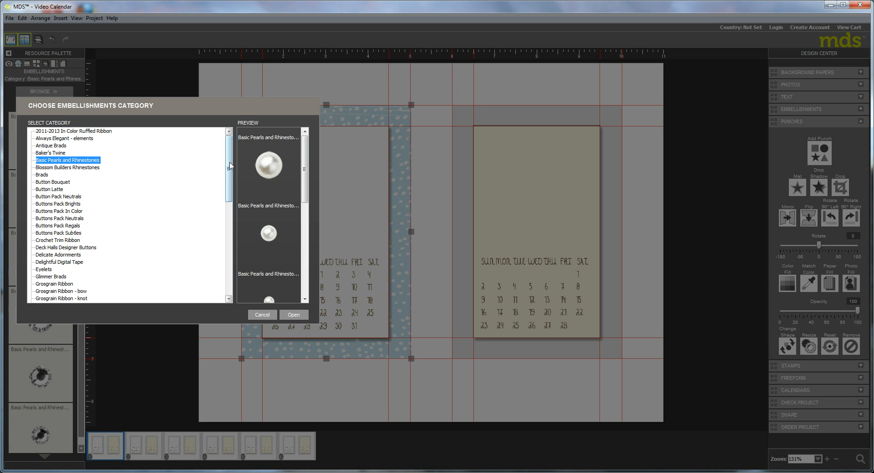
pyautogui.moveTo(227, 166); pyautogui.dragTo(52, 305)
pyautogui.click(32, 292)
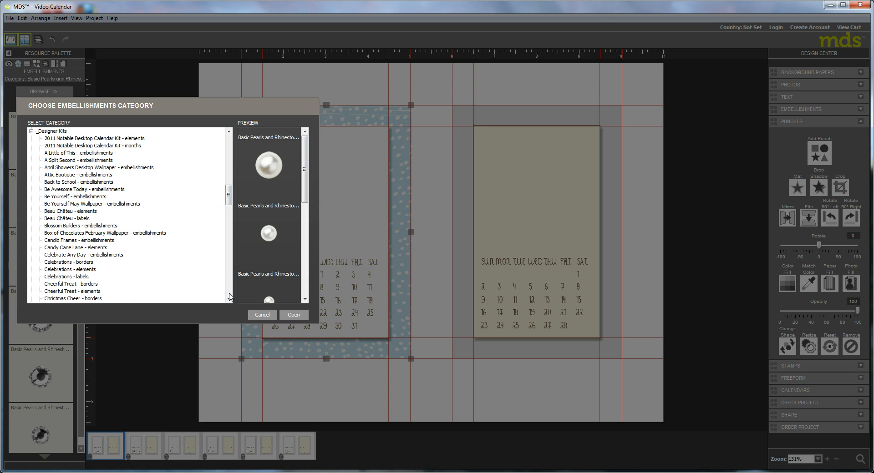
pyautogui.scroll(-15, 229, 297)
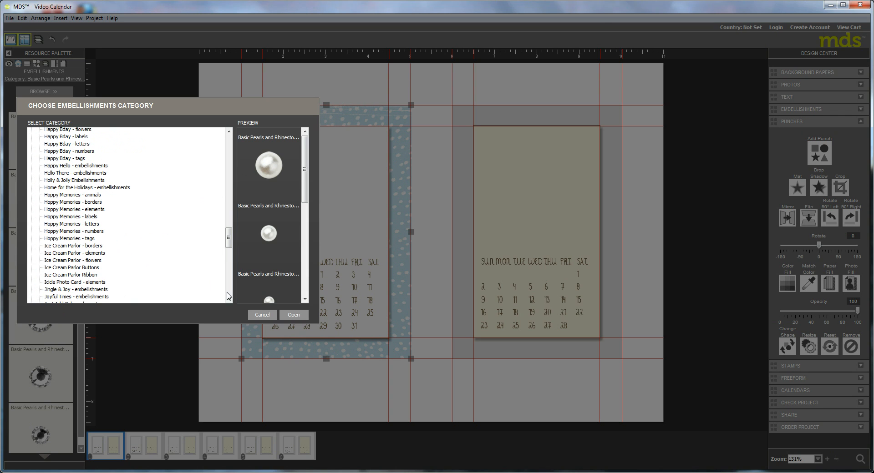
pyautogui.scroll(-8, 229, 297)
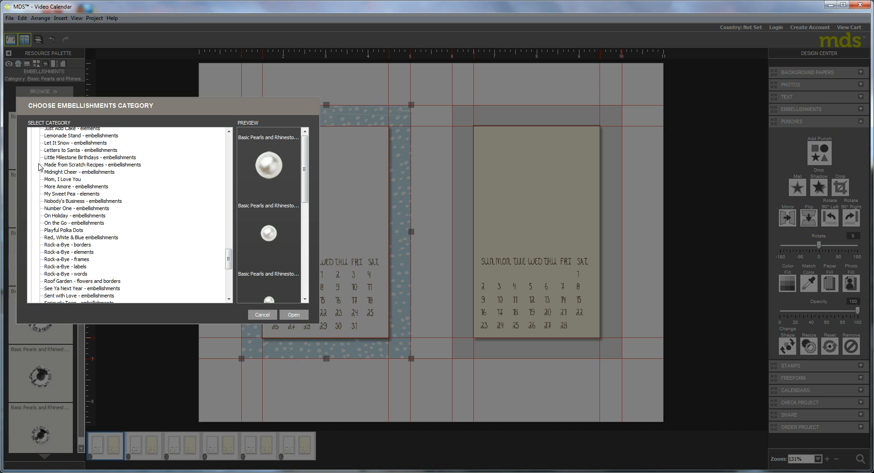
pyautogui.click(55, 144)
pyautogui.click(293, 315)
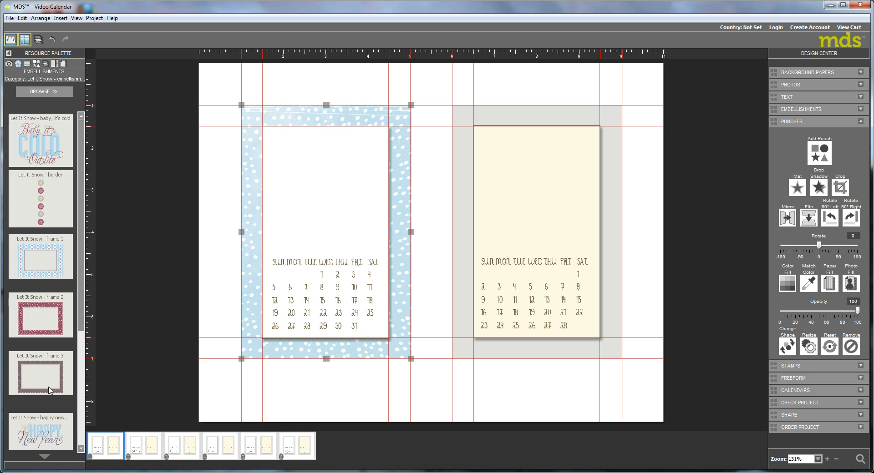
# Add Let It Snow - frame 3 to the January page, scaled down and positioned over the blank area above the calendar dates.
pyautogui.moveTo(36, 376); pyautogui.dragTo(334, 188)
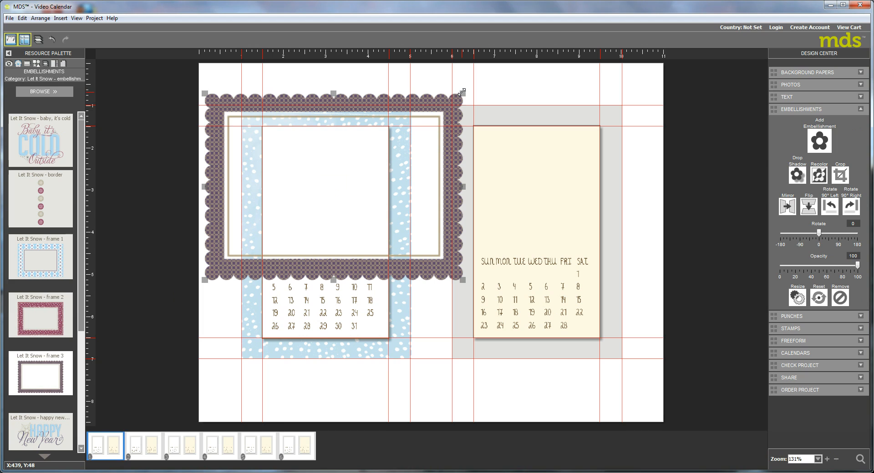
pyautogui.moveTo(463, 93); pyautogui.dragTo(389, 146)
pyautogui.moveTo(368, 209); pyautogui.dragTo(438, 176)
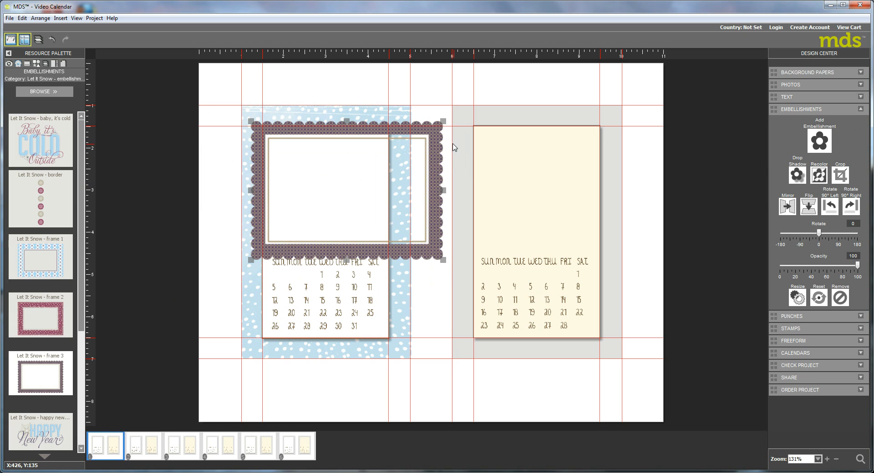
pyautogui.moveTo(441, 122); pyautogui.dragTo(407, 138)
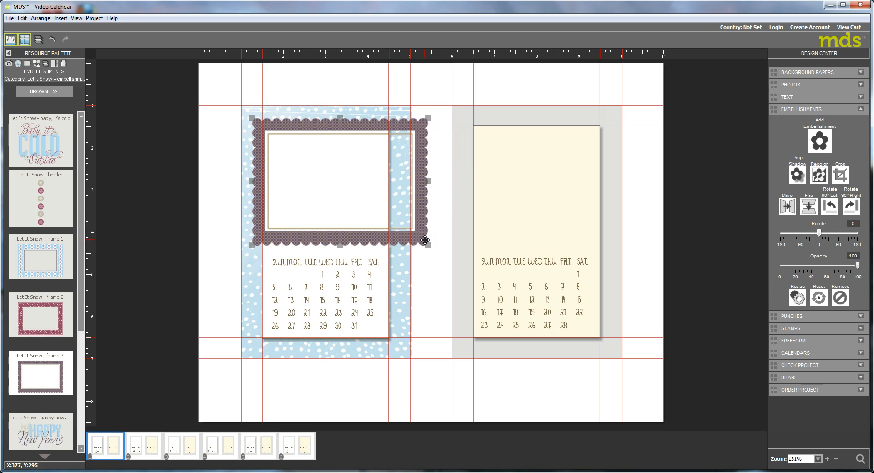
pyautogui.rightClick(318, 179)
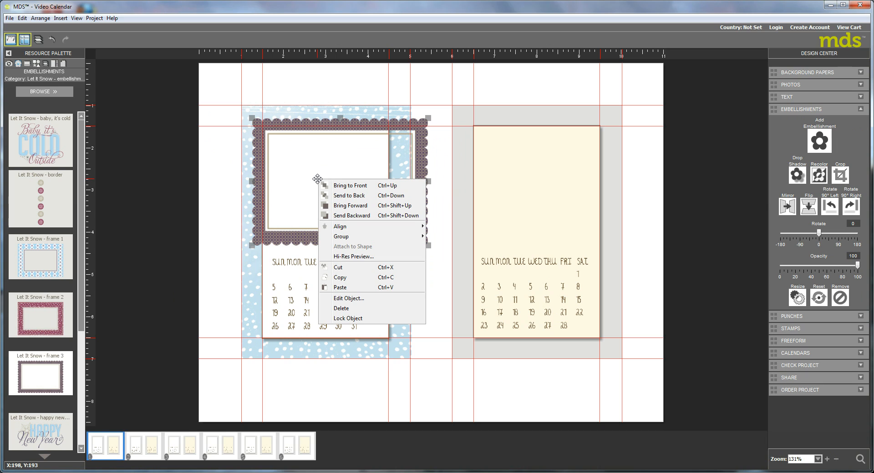
pyautogui.click(313, 161)
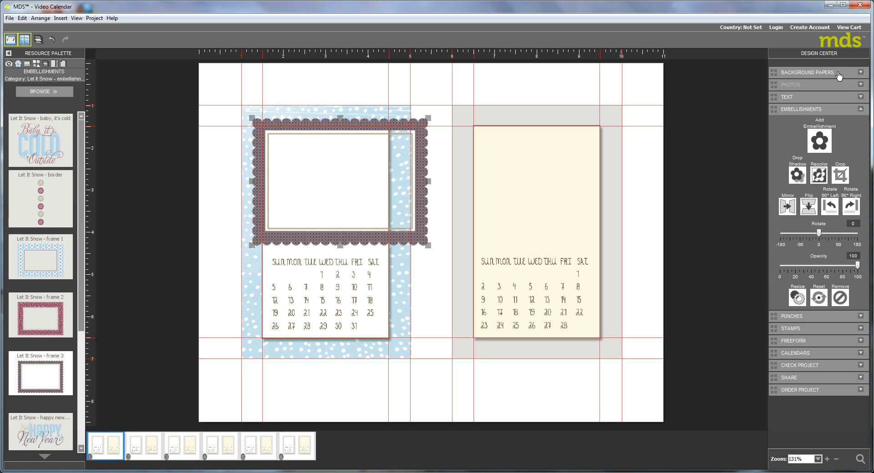
# Crop off the frame's right side, keeping nearly three quarters of its width and its full height.
pyautogui.click(839, 176)
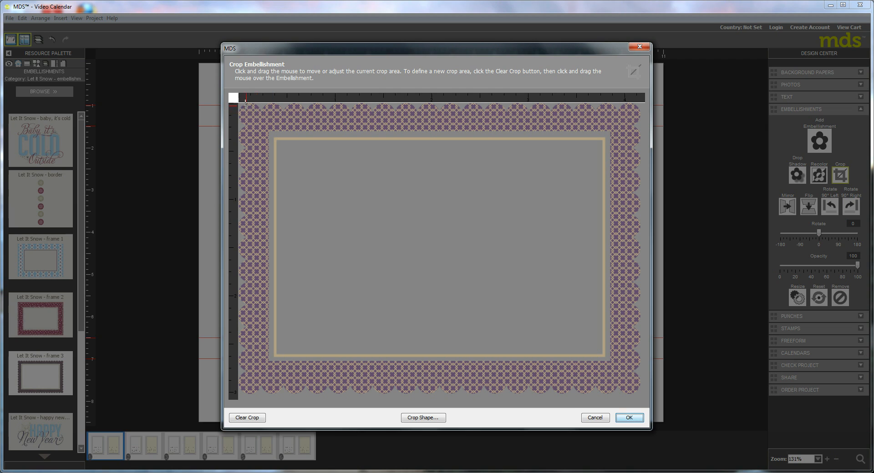
pyautogui.moveTo(238, 103); pyautogui.dragTo(531, 423)
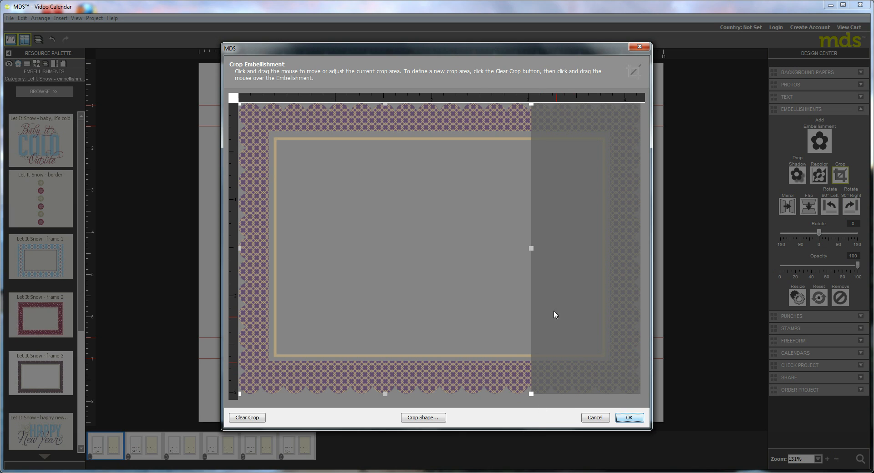
pyautogui.moveTo(531, 249); pyautogui.dragTo(528, 249)
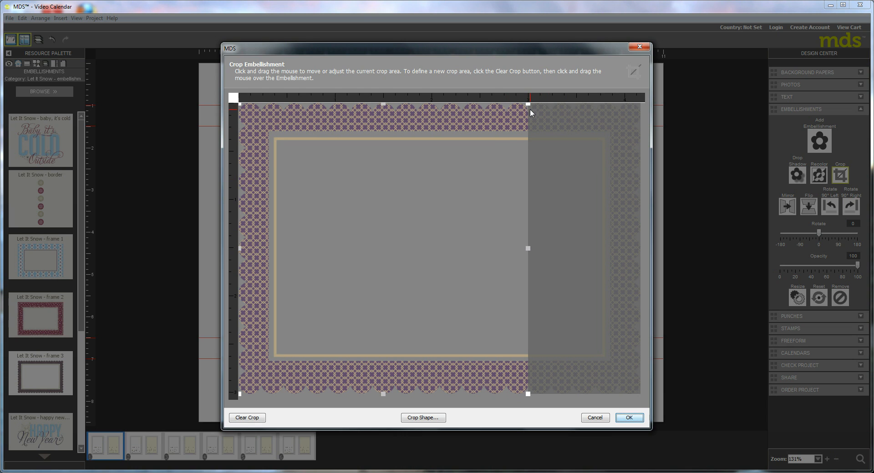
pyautogui.click(639, 420)
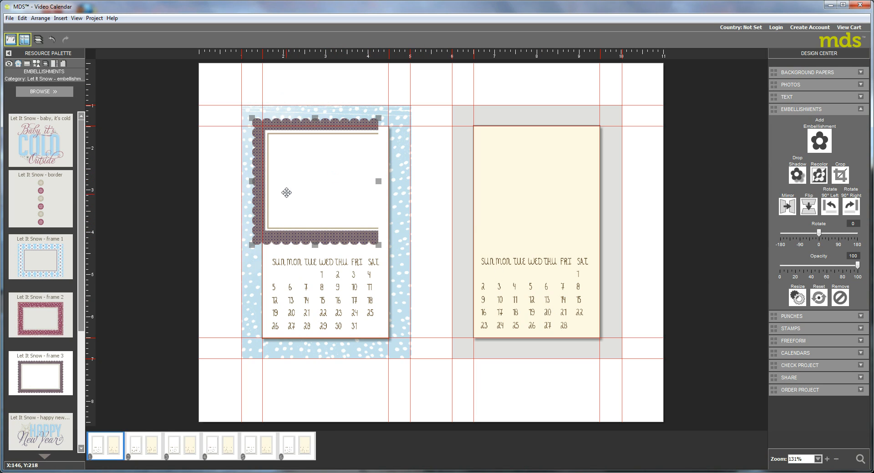
# Duplicate the cropped frame and mirror the pasted copy horizontally to form the opposite side.
pyautogui.click(23, 18)
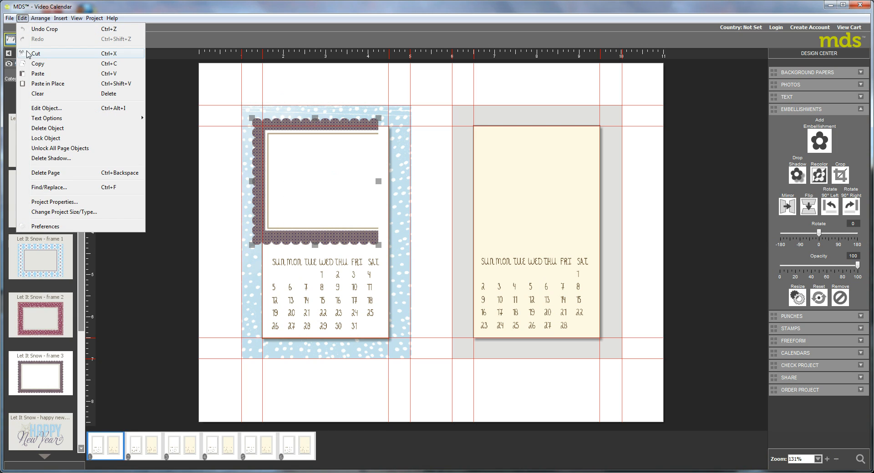
pyautogui.click(23, 18)
pyautogui.click(23, 18)
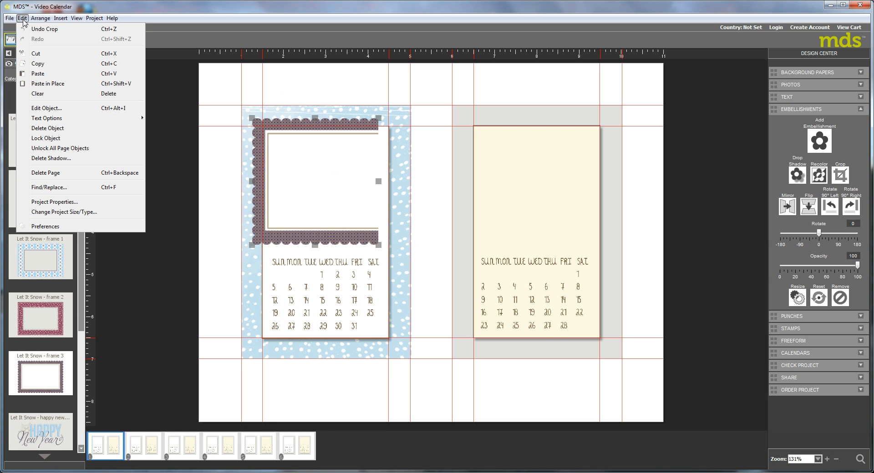
pyautogui.click(41, 75)
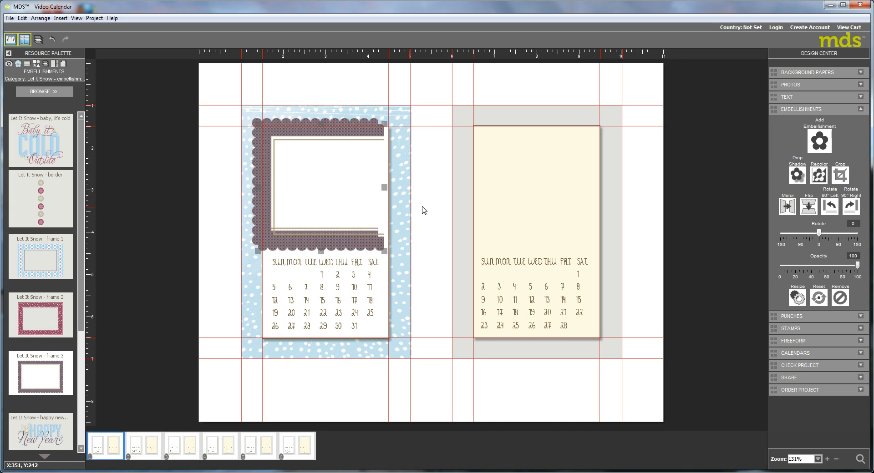
pyautogui.click(788, 207)
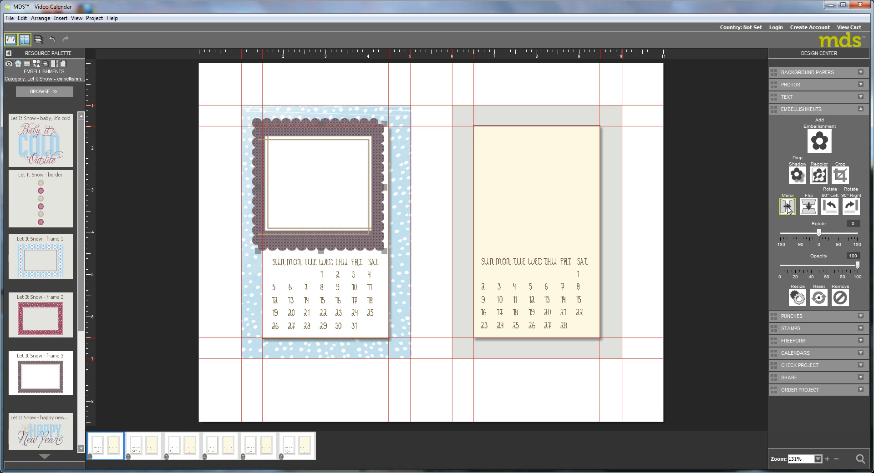
# Crop the mirrored frame copy to roughly a fifth of the full frame's width and place it as the frame's missing right side.
pyautogui.click(840, 176)
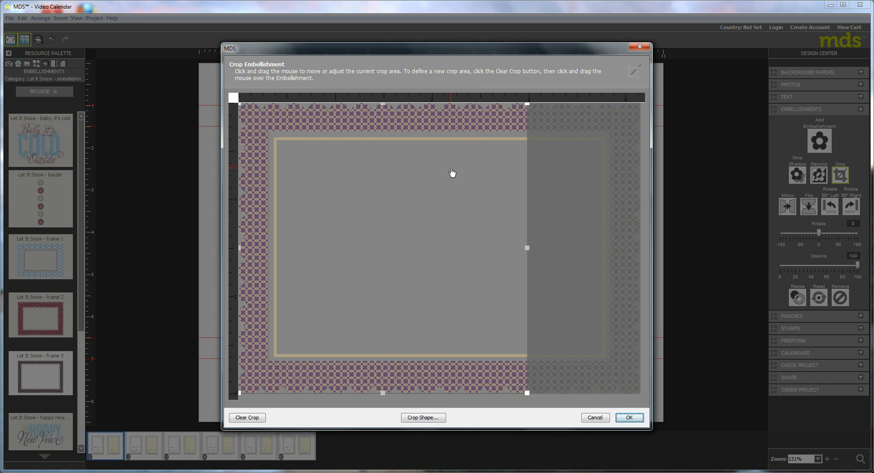
pyautogui.moveTo(452, 173); pyautogui.dragTo(394, 205)
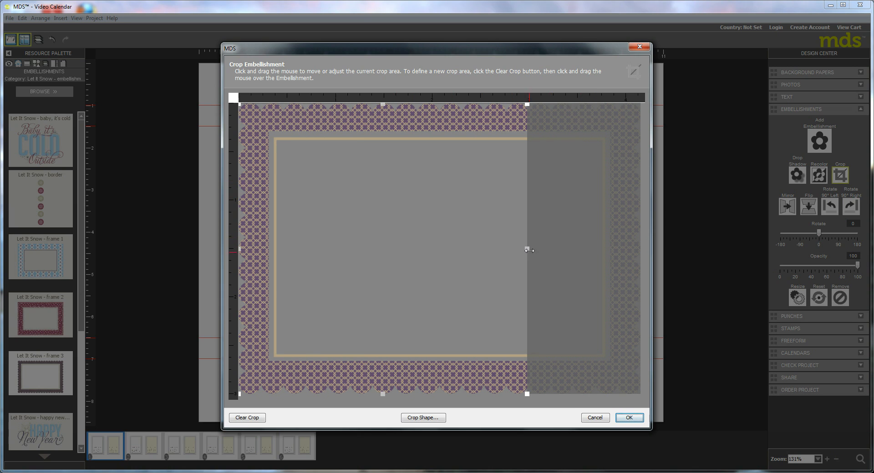
pyautogui.moveTo(517, 249); pyautogui.dragTo(328, 242)
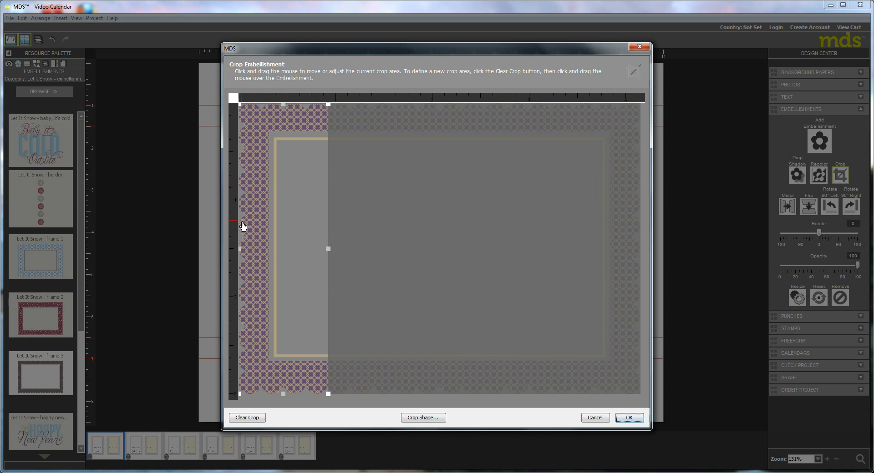
pyautogui.click(629, 418)
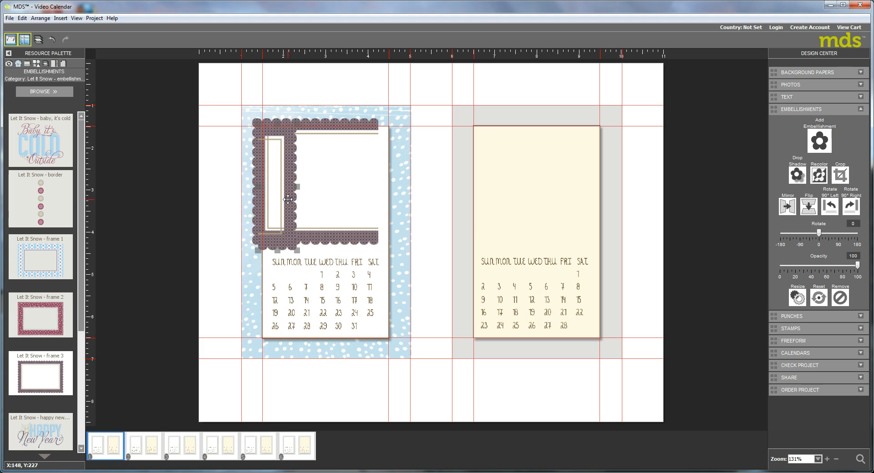
pyautogui.moveTo(288, 199); pyautogui.dragTo(390, 194)
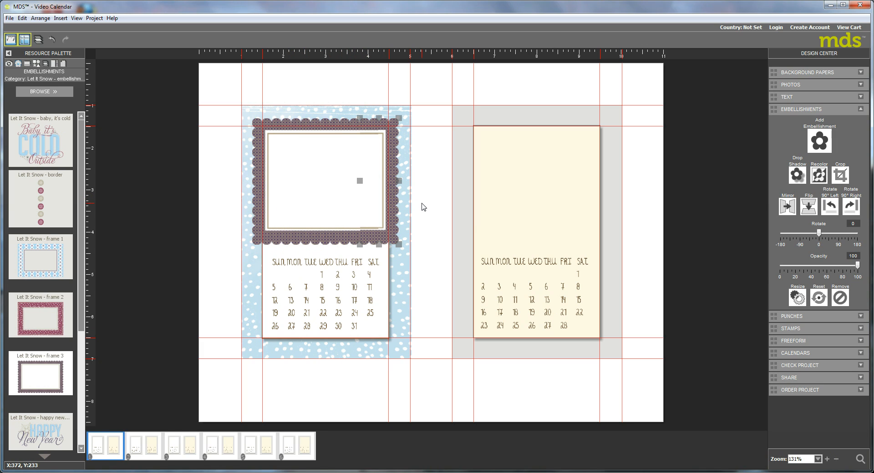
# Nudge the mirrored side piece down slightly so its scallops and inner lines align with the main frame.
pyautogui.click(76, 19)
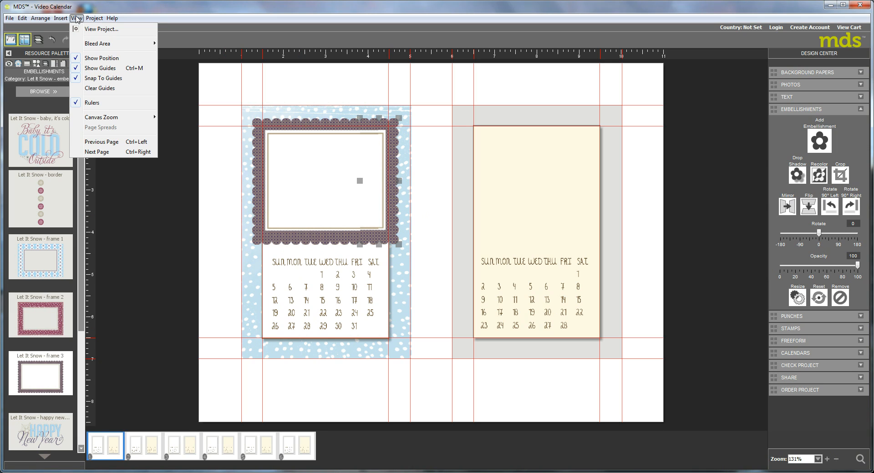
pyautogui.moveTo(108, 119)
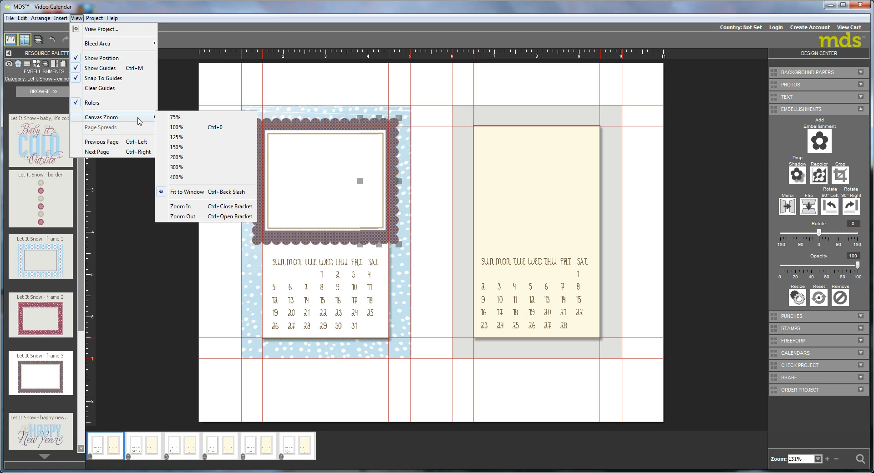
pyautogui.click(178, 168)
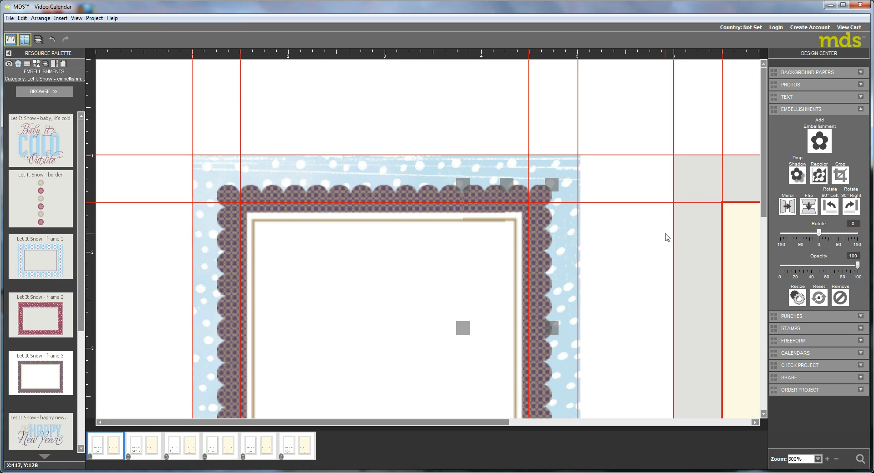
pyautogui.moveTo(763, 211); pyautogui.dragTo(725, 263)
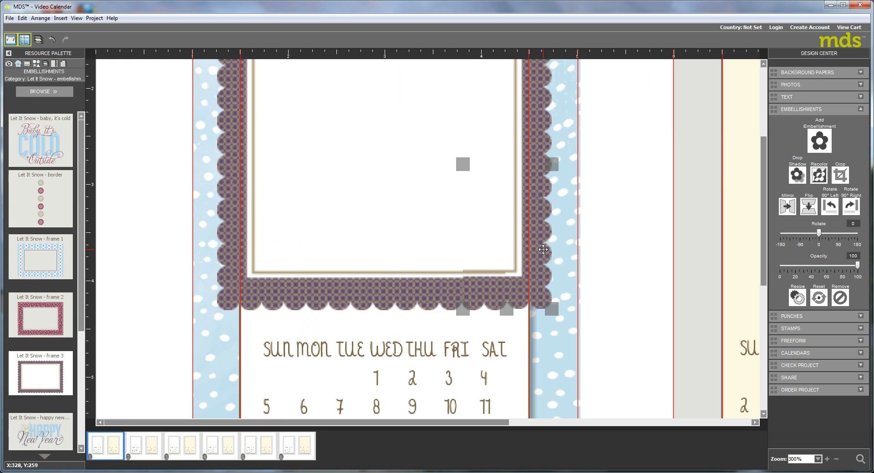
pyautogui.press('Right')
pyautogui.press('Right')
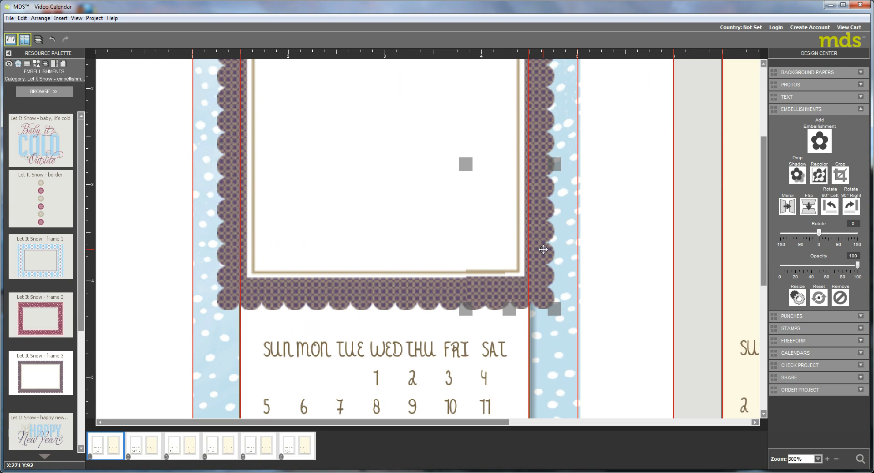
pyautogui.press('Left')
pyautogui.press('Left')
pyautogui.press('Down')
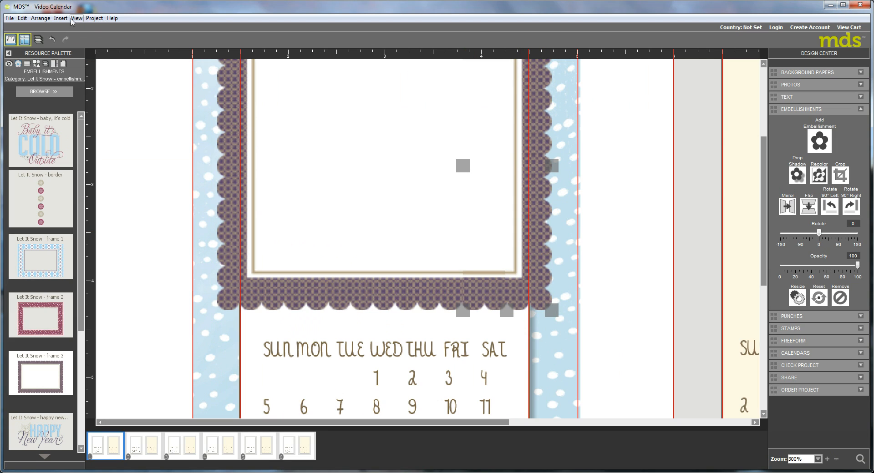
# Group the main frame and its mirrored side piece into one object.
pyautogui.click(77, 18)
pyautogui.moveTo(101, 119)
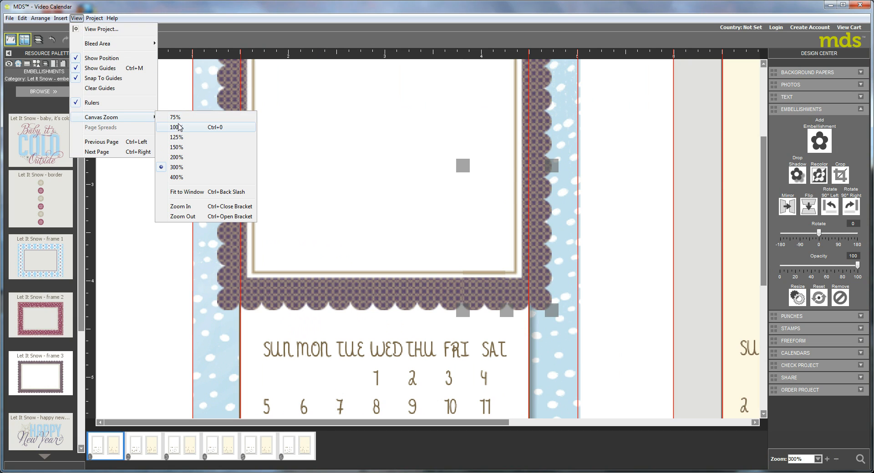
pyautogui.click(176, 128)
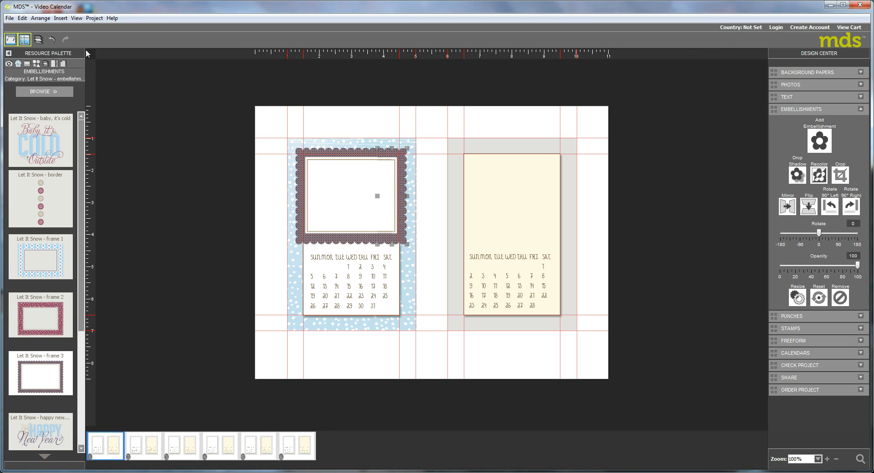
pyautogui.click(78, 18)
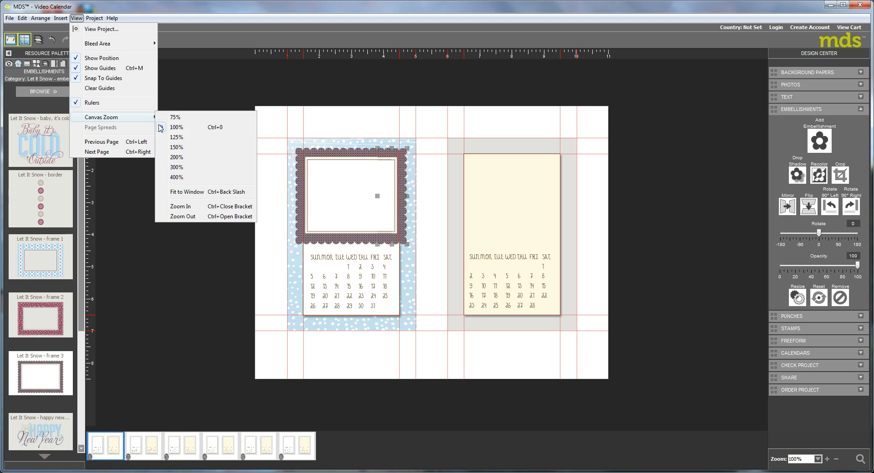
pyautogui.moveTo(124, 117)
pyautogui.click(174, 138)
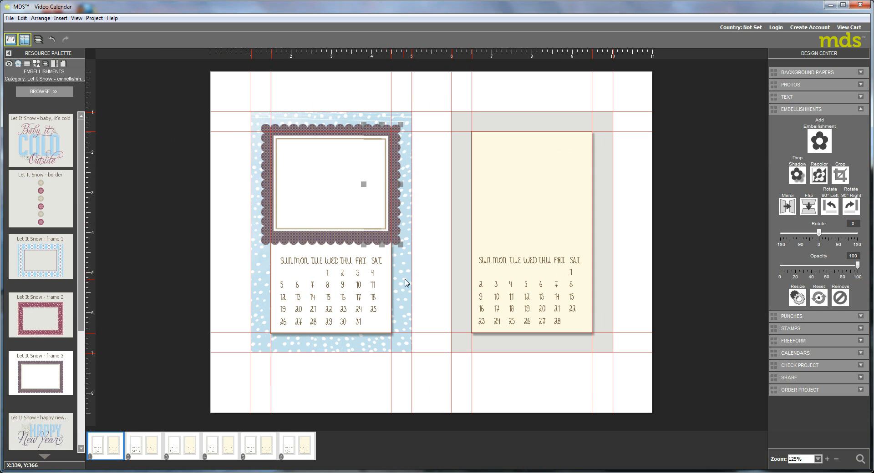
pyautogui.click(437, 281)
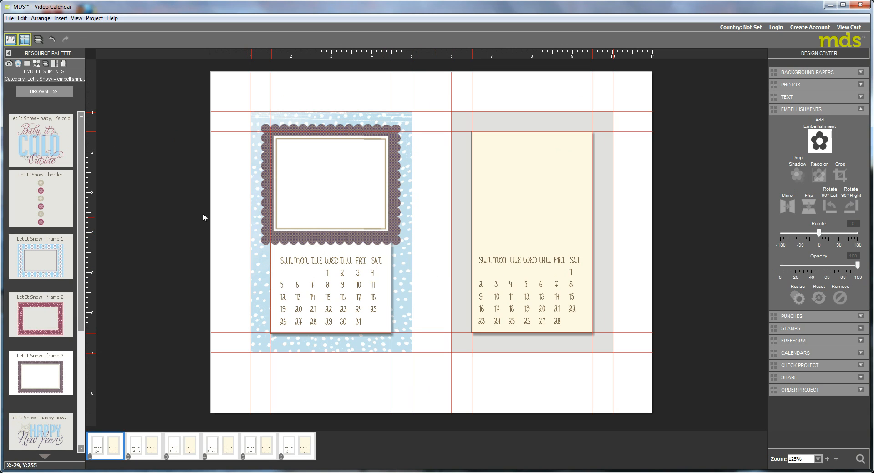
pyautogui.click(388, 190)
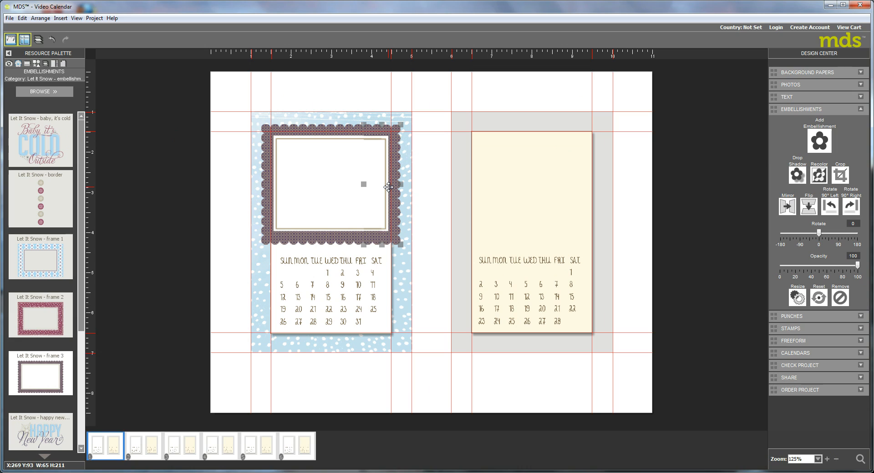
pyautogui.keyDown('ctrl'); pyautogui.click(298, 203); pyautogui.keyUp('ctrl')
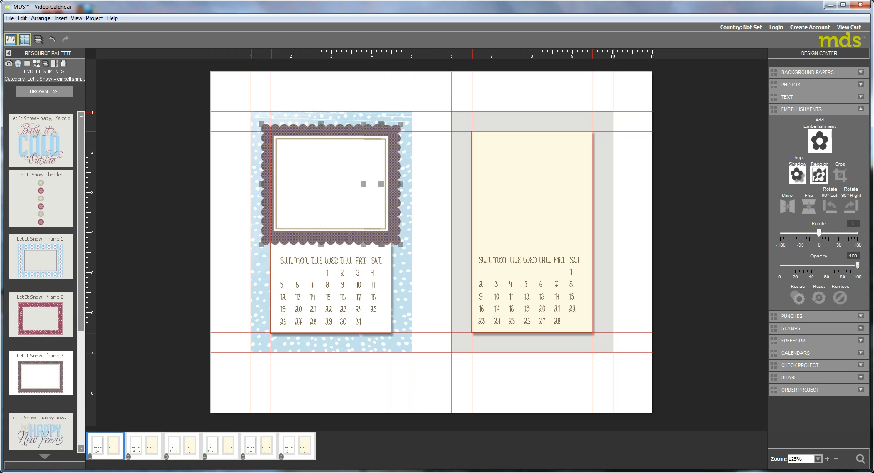
pyautogui.click(40, 18)
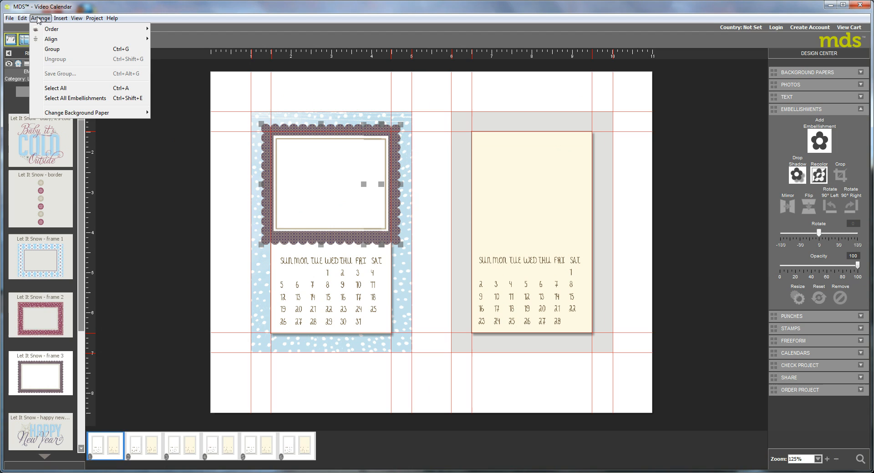
pyautogui.click(52, 48)
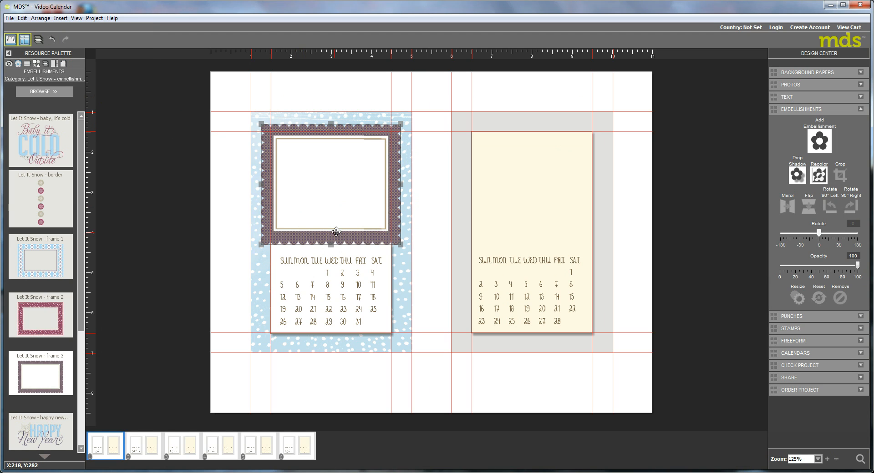
# Centre the grouped frame on the January page and apply a drop shadow with 35% opacity, blur 5 and pixel offset X 3, Y 4.
pyautogui.moveTo(330, 198)
pyautogui.mouseDown()
pyautogui.moveTo(314, 186)
pyautogui.moveTo(333, 202)
pyautogui.mouseUp()
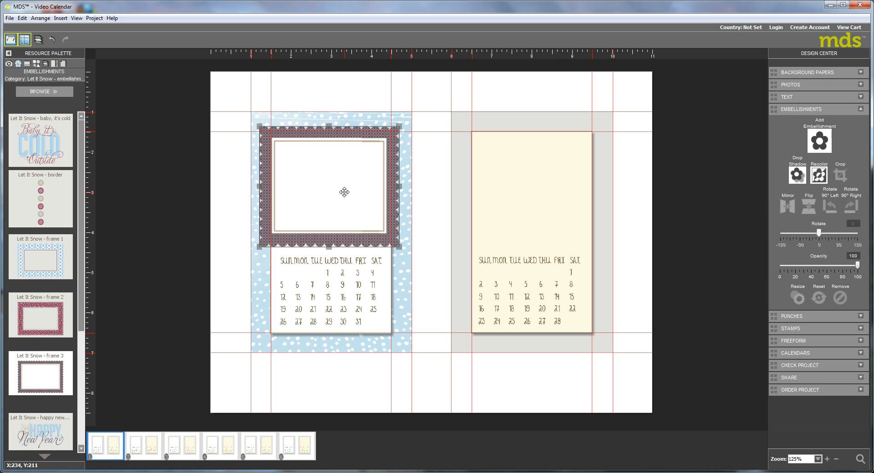
pyautogui.click(796, 175)
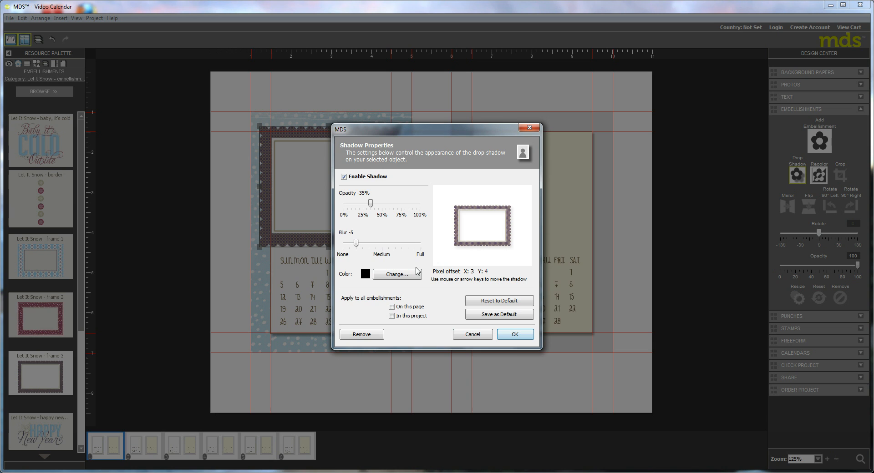
pyautogui.click(515, 334)
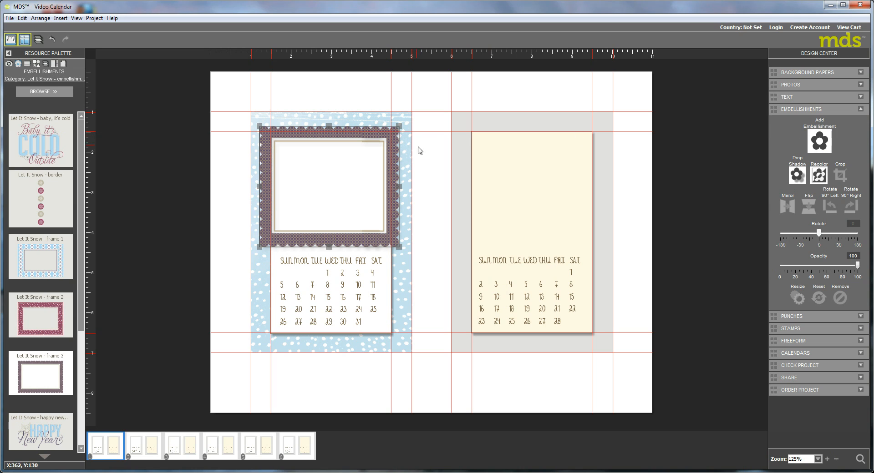
# Add a photo box over the scalloped frame, resized to cover the opening and overlap the frame's inner border.
pyautogui.click(801, 85)
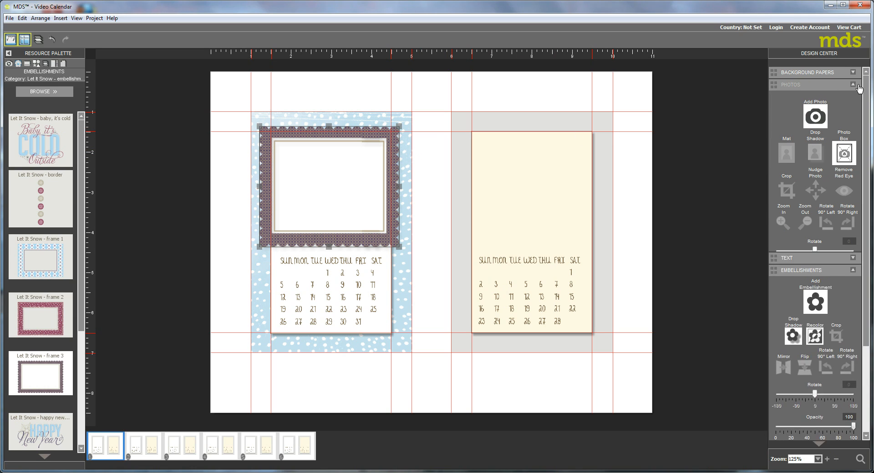
pyautogui.click(844, 153)
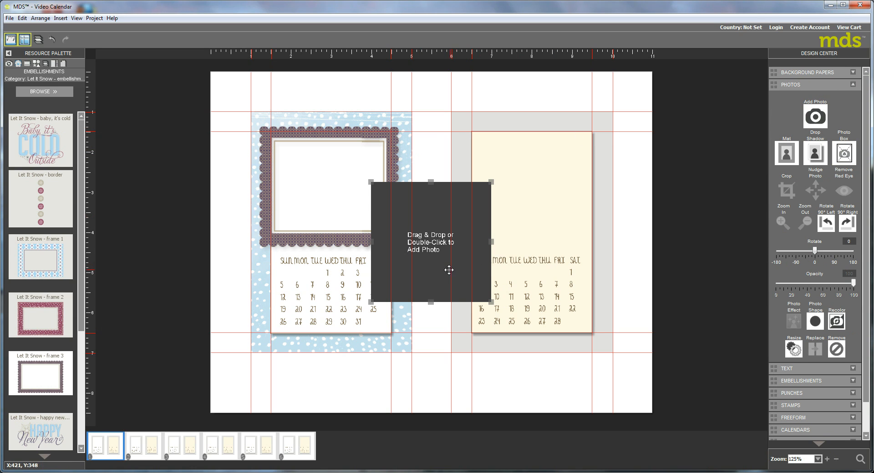
pyautogui.moveTo(439, 259); pyautogui.dragTo(342, 215)
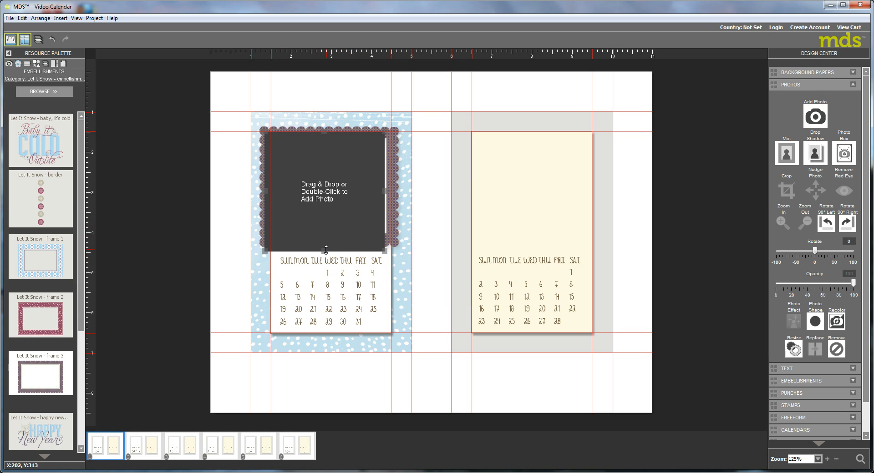
pyautogui.moveTo(325, 249); pyautogui.dragTo(324, 239)
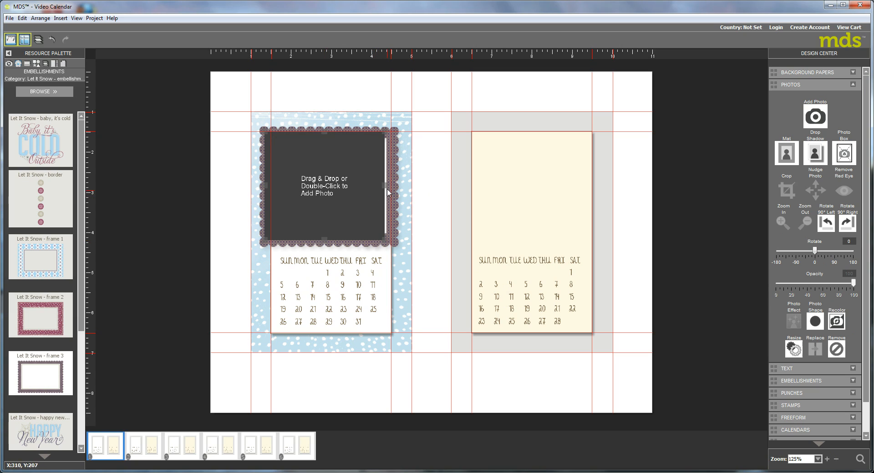
pyautogui.moveTo(385, 184); pyautogui.dragTo(393, 184)
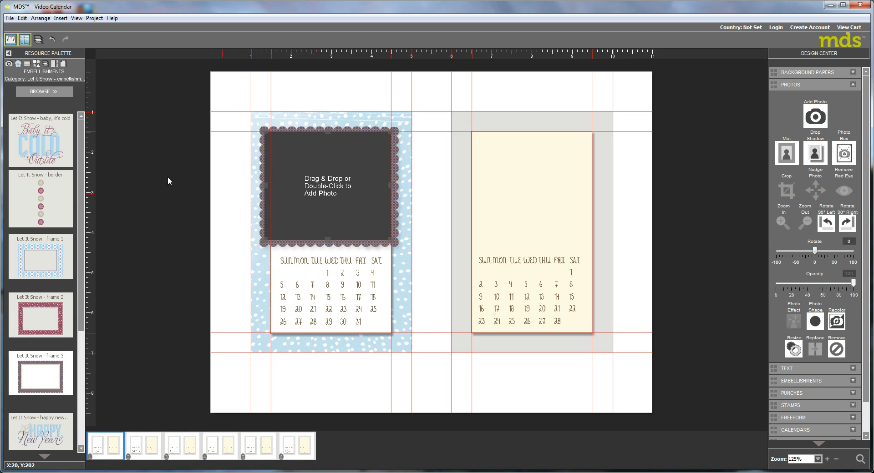
# Fill the photo box with the Let It Snow - 2 background paper, keeping the default photo placement.
pyautogui.click(63, 64)
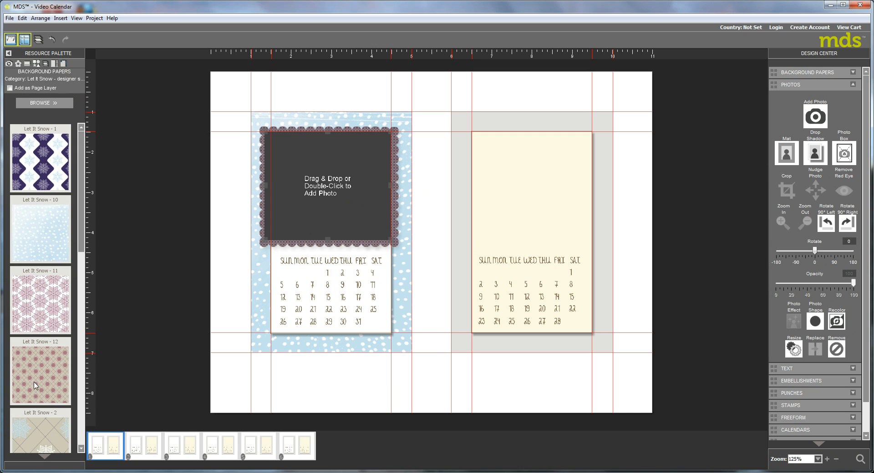
pyautogui.moveTo(32, 386)
pyautogui.mouseDown()
pyautogui.moveTo(212, 194)
pyautogui.moveTo(337, 200)
pyautogui.moveTo(36, 367)
pyautogui.moveTo(33, 382)
pyautogui.mouseUp()
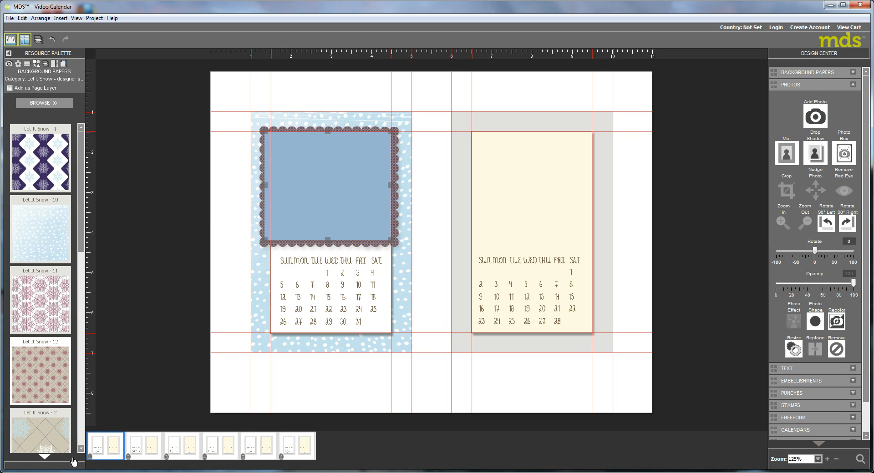
pyautogui.moveTo(43, 439); pyautogui.dragTo(328, 205)
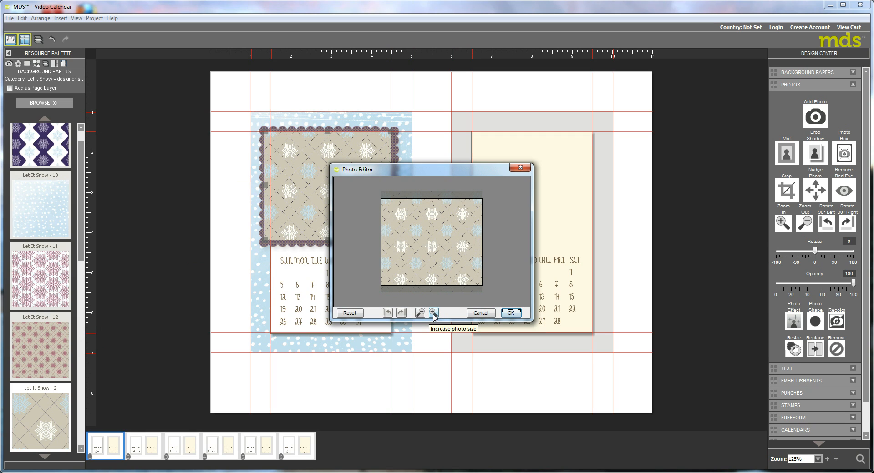
pyautogui.click(510, 313)
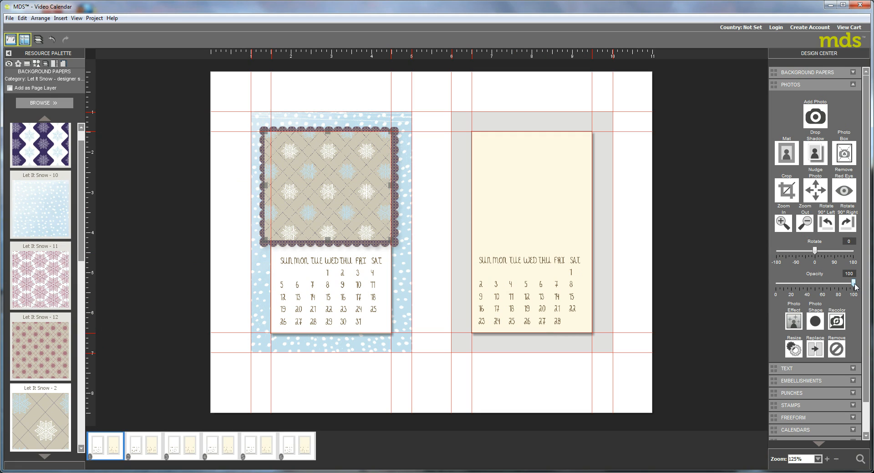
# Reduce the patterned photo box's opacity to 51 and send it one layer backward behind the scalloped frame.
pyautogui.moveTo(853, 284); pyautogui.dragTo(816, 293)
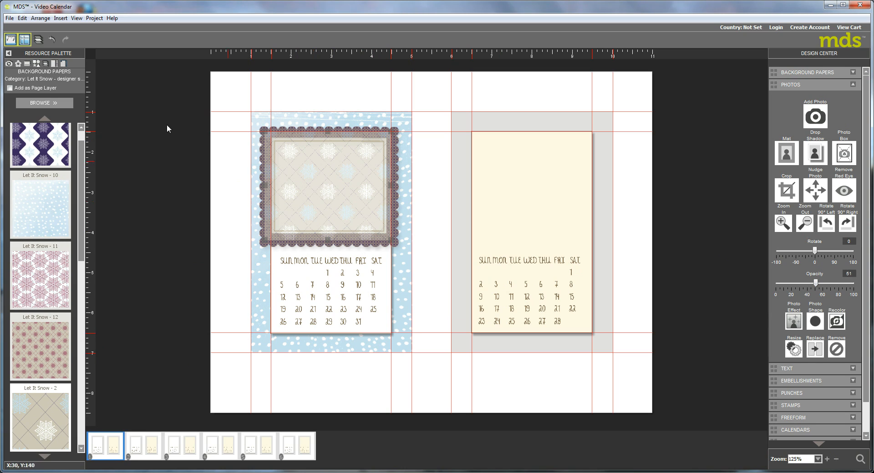
pyautogui.click(39, 39)
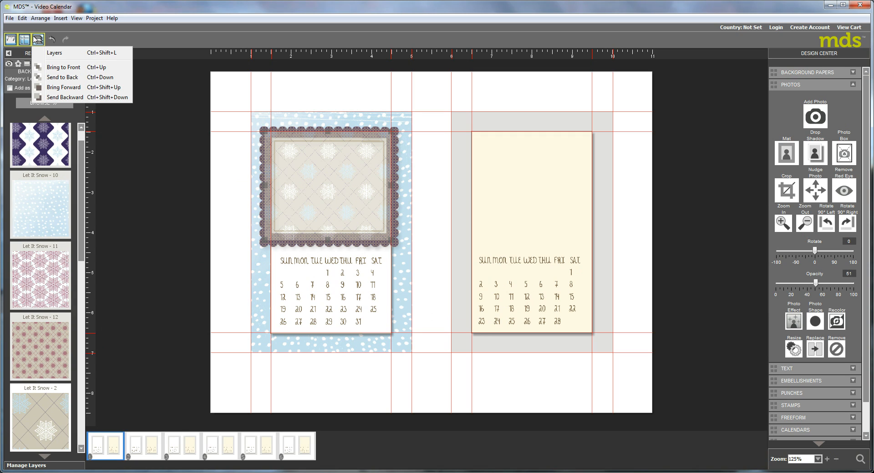
pyautogui.click(59, 96)
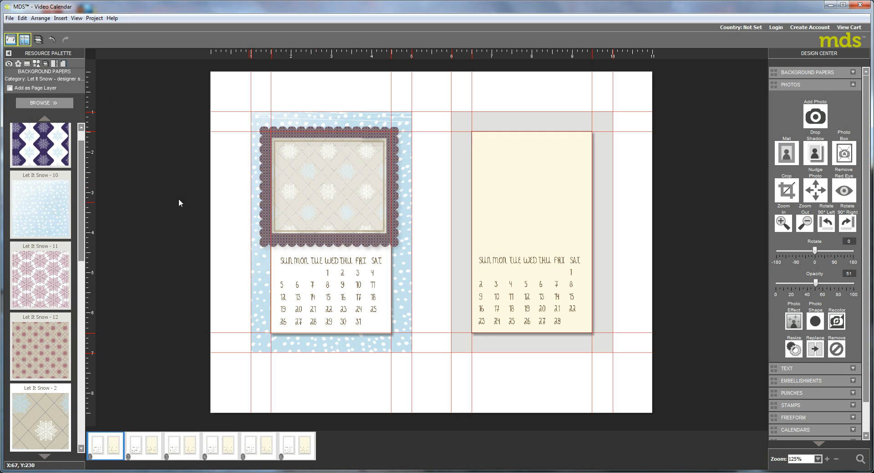
# Load the Let It Snow designer kit's stamps into the resource palette.
pyautogui.click(28, 64)
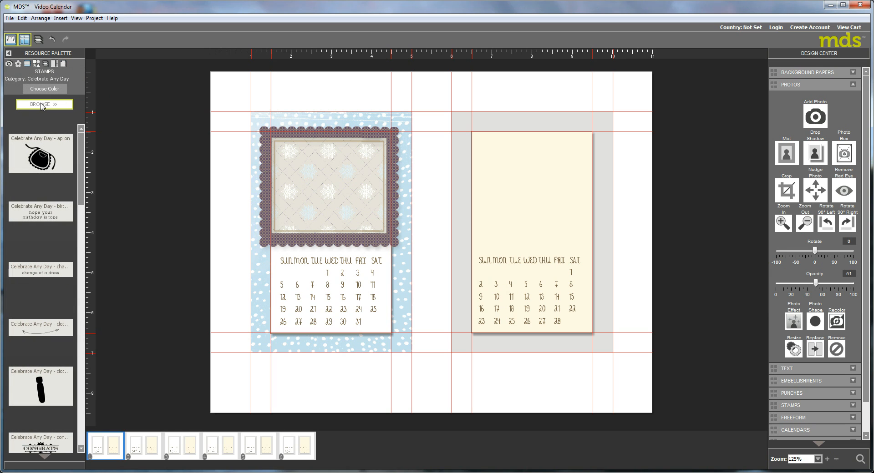
pyautogui.click(52, 104)
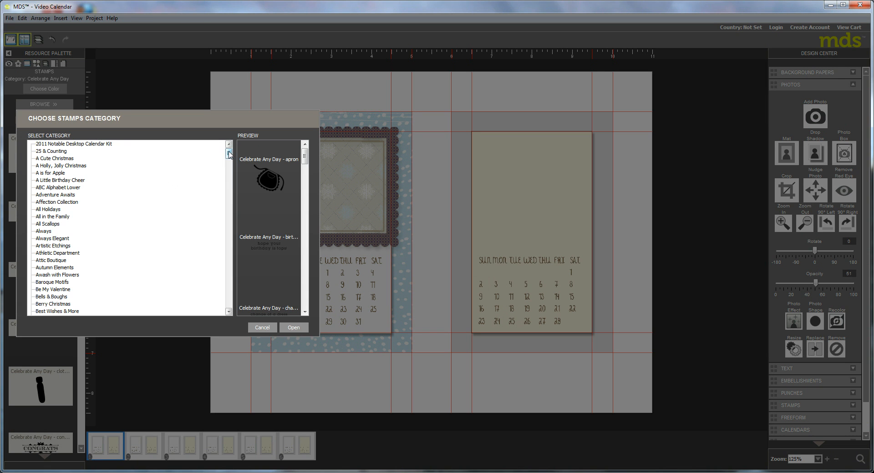
pyautogui.moveTo(228, 155); pyautogui.dragTo(226, 324)
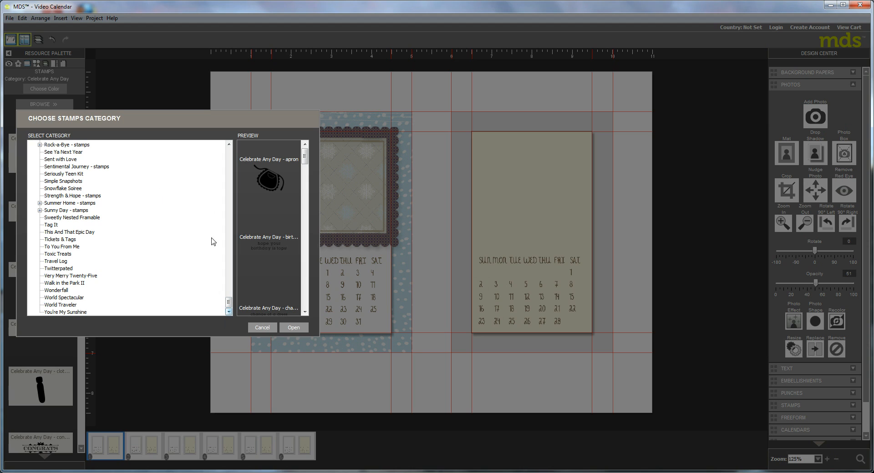
pyautogui.click(229, 153)
pyautogui.click(55, 198)
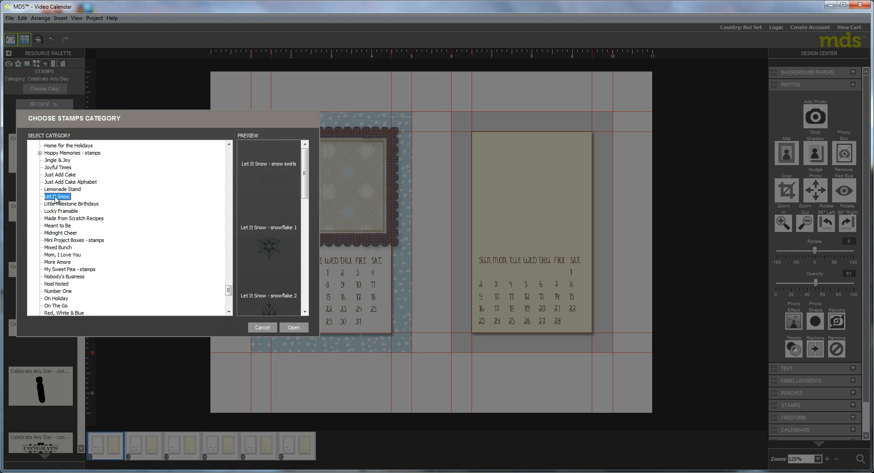
pyautogui.click(228, 154)
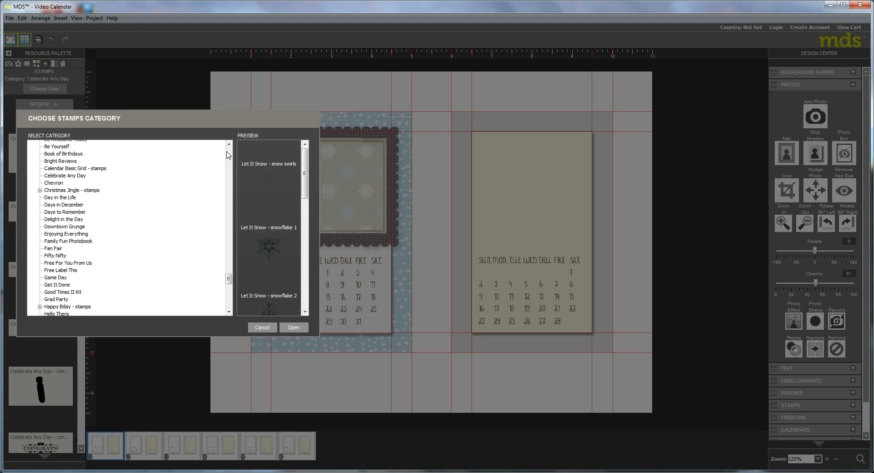
pyautogui.click(229, 154)
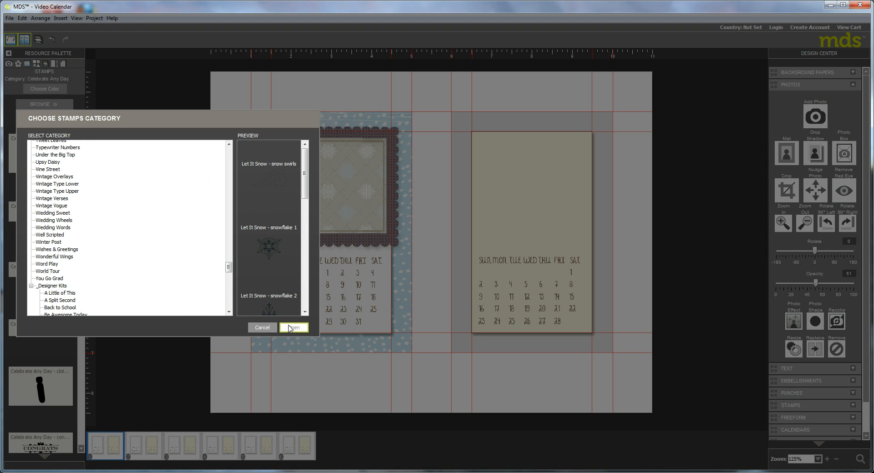
pyautogui.click(292, 328)
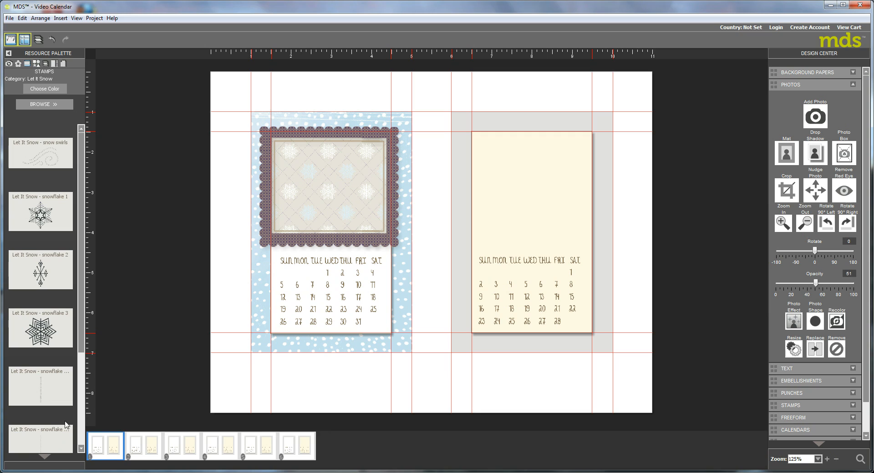
# Add the thin vertical Let It Snow snowflake border stamp and move it to the January page's right edge.
pyautogui.click(82, 451)
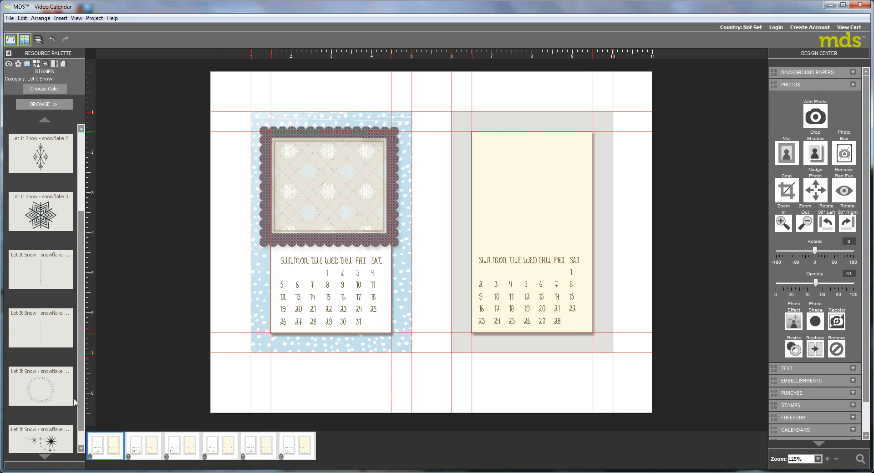
pyautogui.click(35, 330)
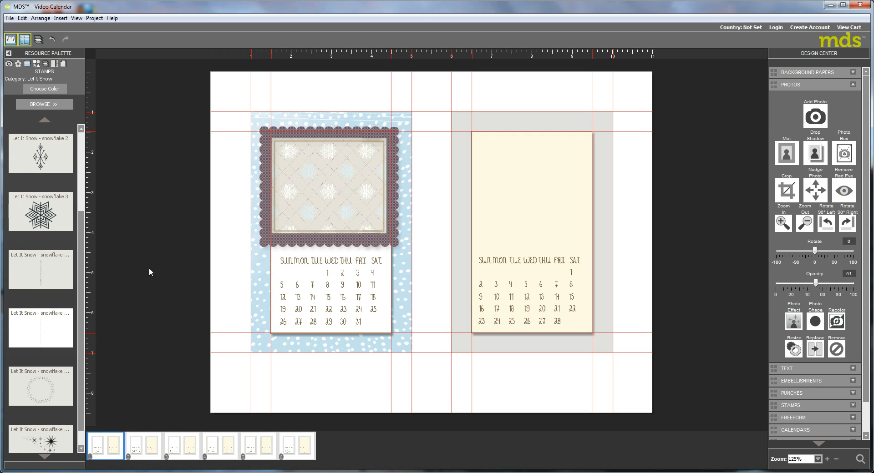
pyautogui.click(305, 295)
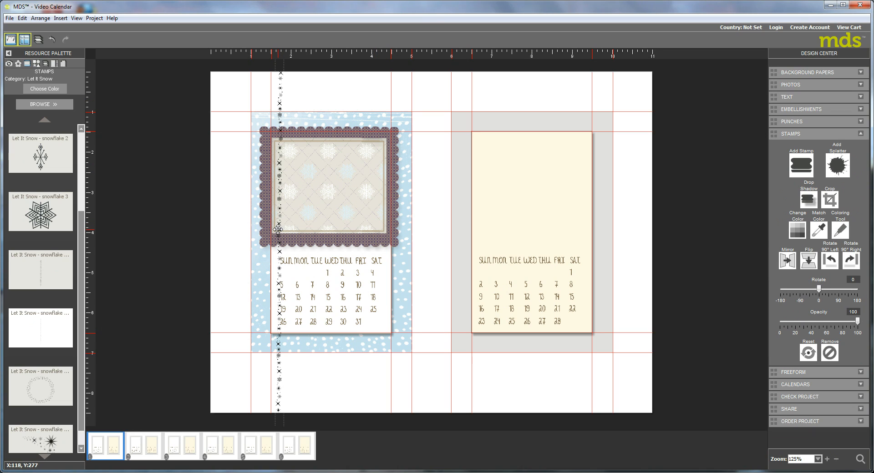
pyautogui.moveTo(278, 227); pyautogui.dragTo(403, 225)
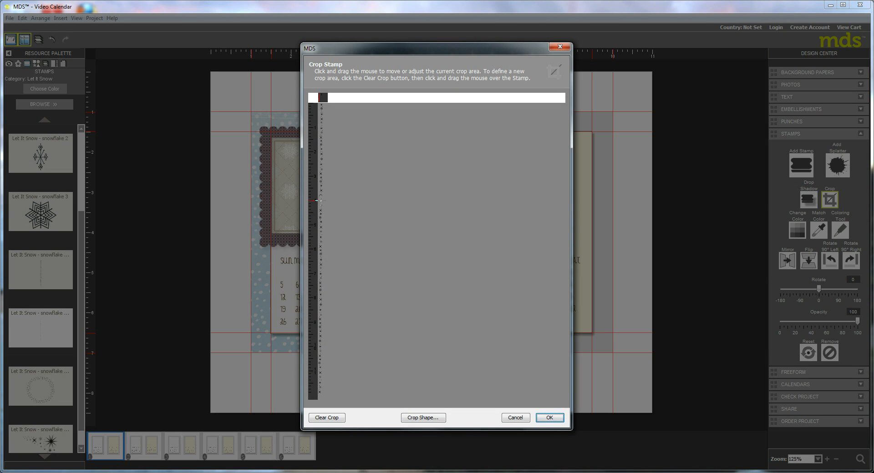
# Crop the snowflake border stamp to a middle section and move it into the gap between the January and February pages.
pyautogui.moveTo(321, 200); pyautogui.dragTo(335, 311)
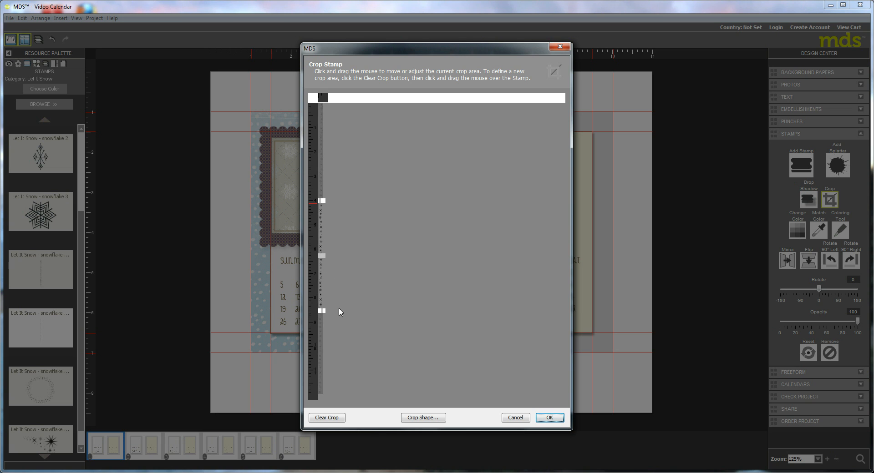
pyautogui.click(549, 417)
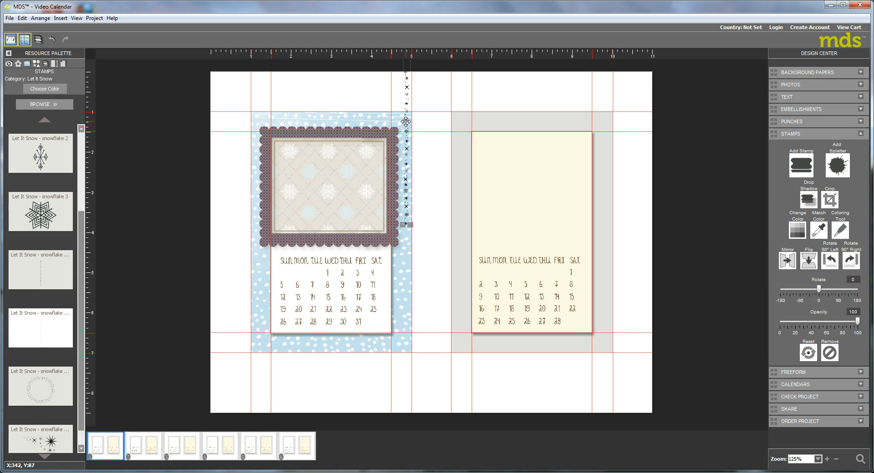
pyautogui.moveTo(406, 121); pyautogui.dragTo(422, 202)
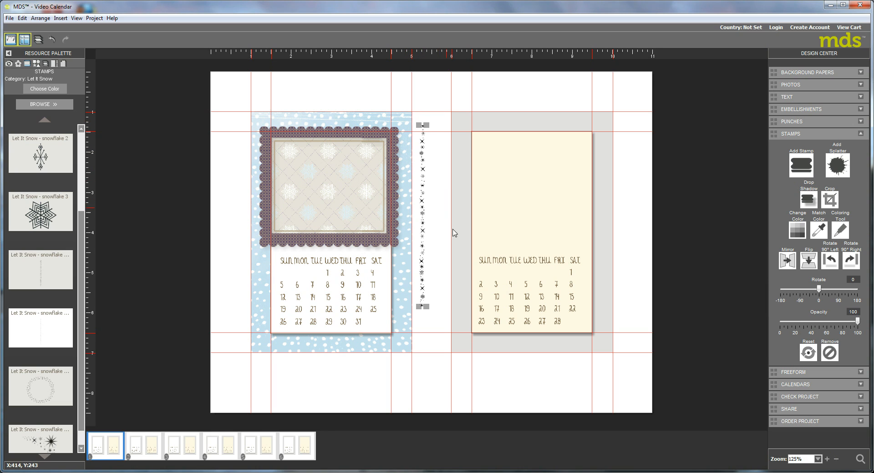
# Adjust the border stamp's crop area, extending its lower end and trimming its upper end.
pyautogui.click(830, 200)
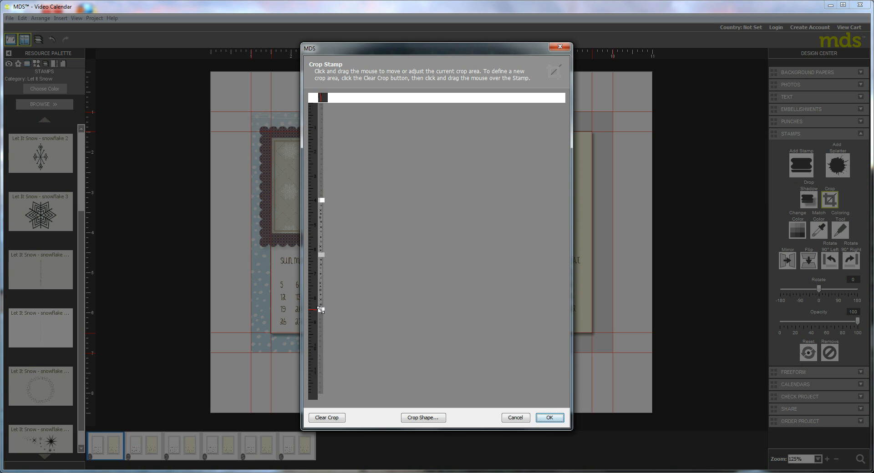
pyautogui.moveTo(321, 310); pyautogui.dragTo(325, 283)
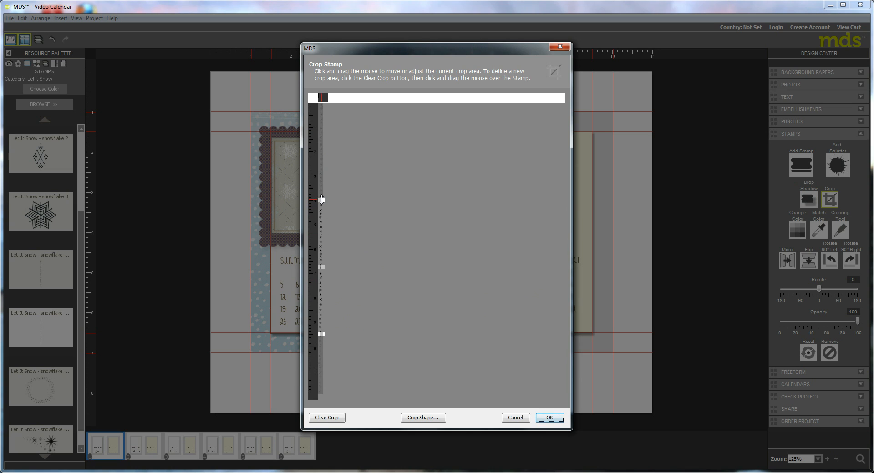
pyautogui.moveTo(321, 200); pyautogui.dragTo(328, 242)
pyautogui.click(555, 417)
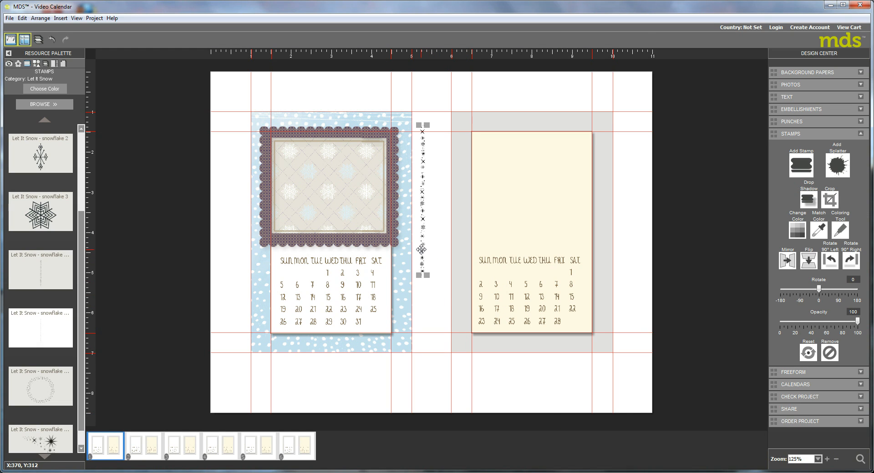
# Trim more from the stamp's upper end and place it along the left edge of the January date grid, below the frame.
pyautogui.click(829, 199)
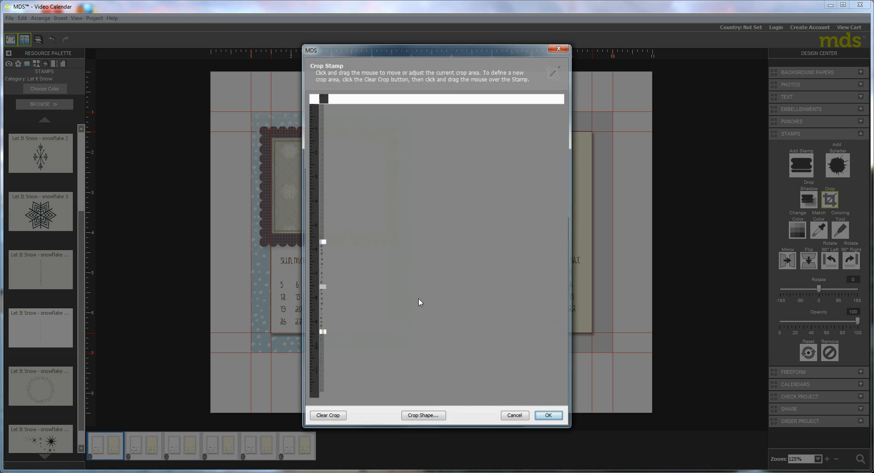
pyautogui.moveTo(321, 335); pyautogui.dragTo(324, 311)
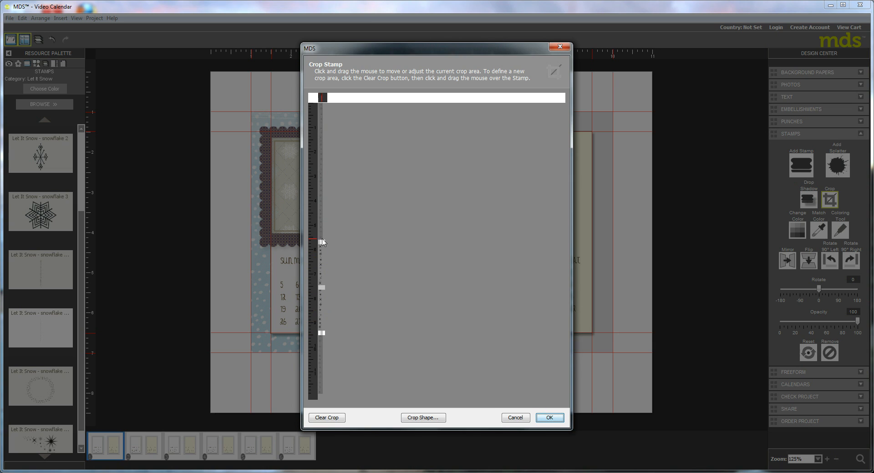
pyautogui.moveTo(322, 241); pyautogui.dragTo(327, 285)
pyautogui.click(551, 418)
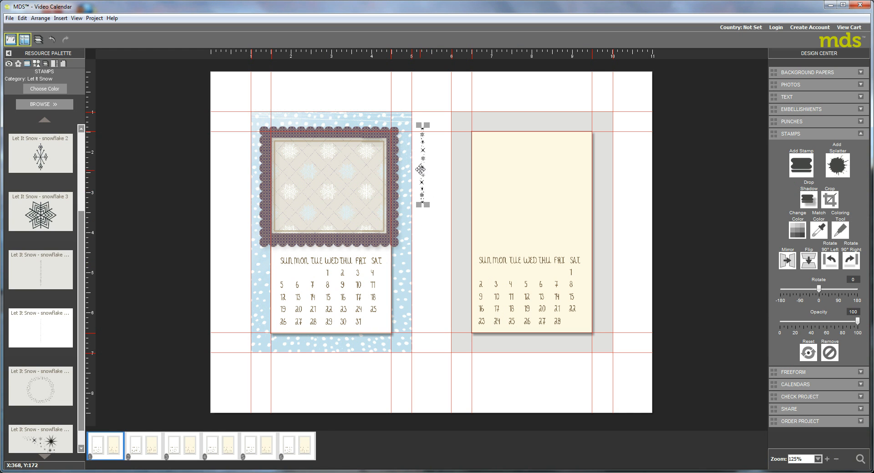
pyautogui.moveTo(420, 169); pyautogui.dragTo(277, 286)
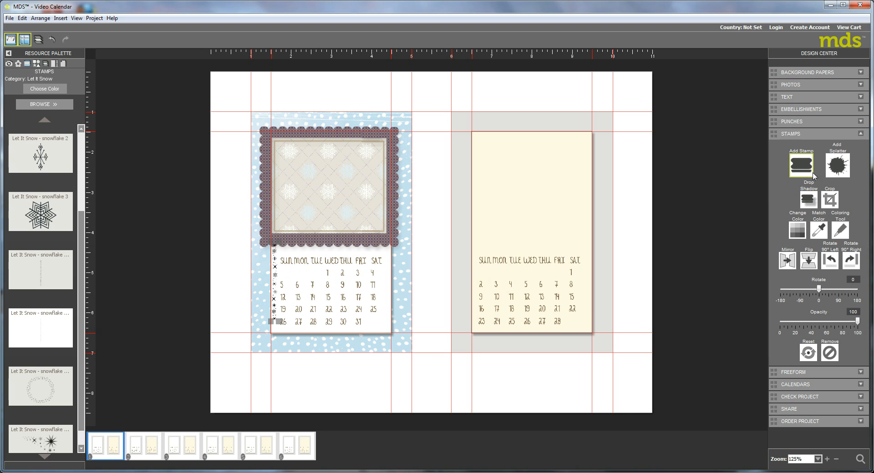
# Extend the lower end of the stamp's crop so the snowflake border reaches the bottom of the January calendar card.
pyautogui.click(830, 200)
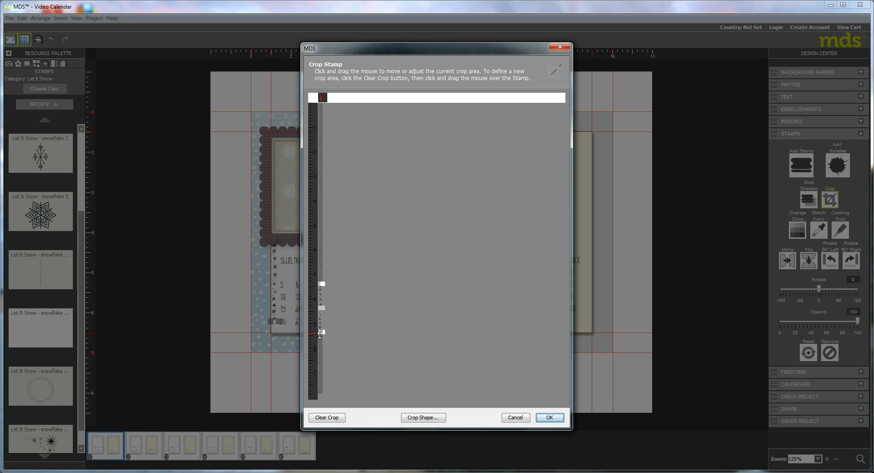
pyautogui.moveTo(319, 332); pyautogui.dragTo(318, 341)
pyautogui.click(549, 417)
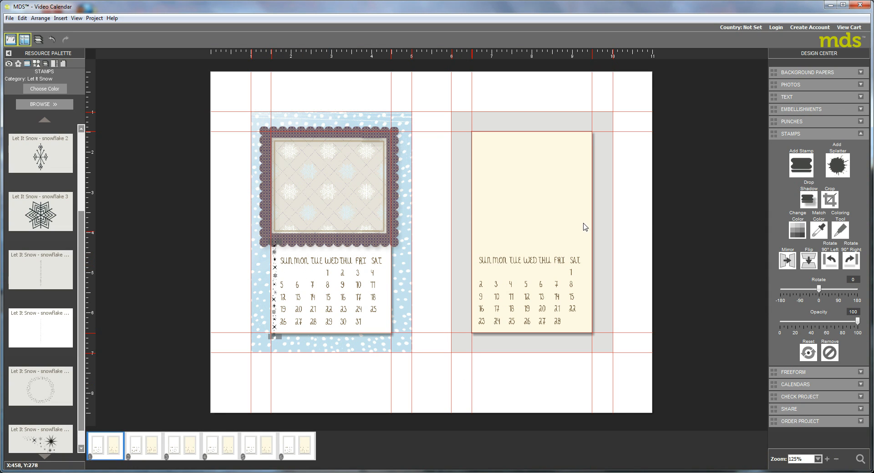
# Recolor the snowflake border with the plum Stampin' Up! swatch and place a duplicate along the January calendar card's right edge.
pyautogui.click(802, 228)
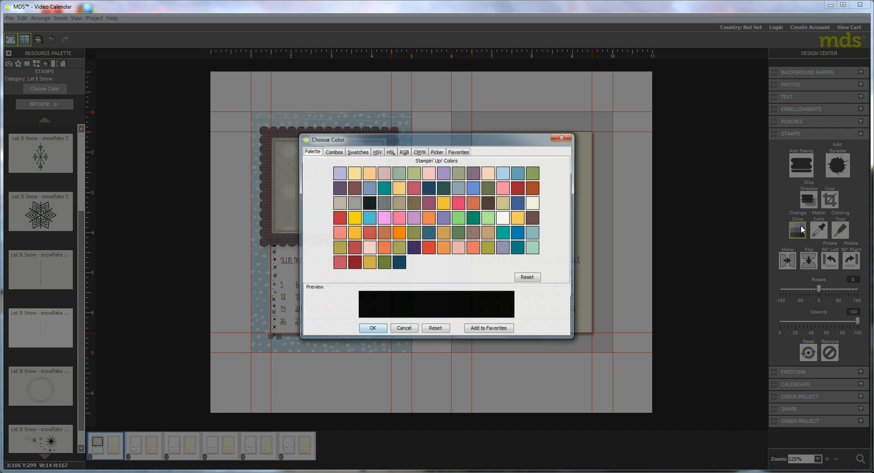
pyautogui.click(430, 201)
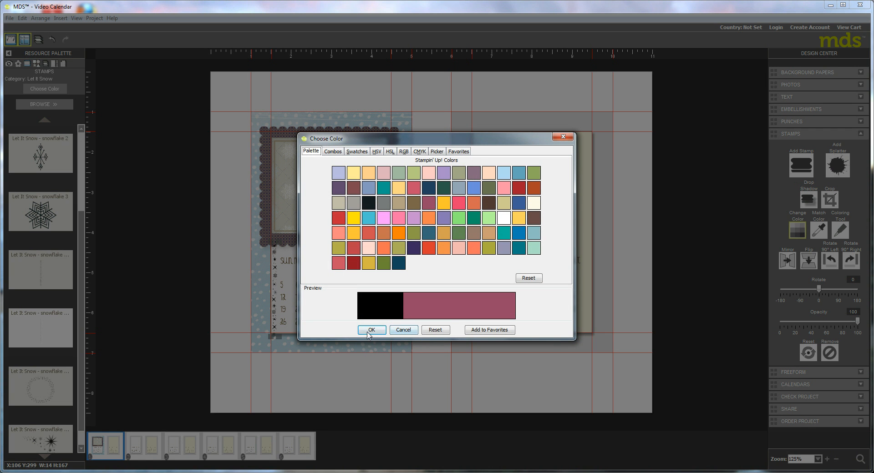
pyautogui.click(368, 334)
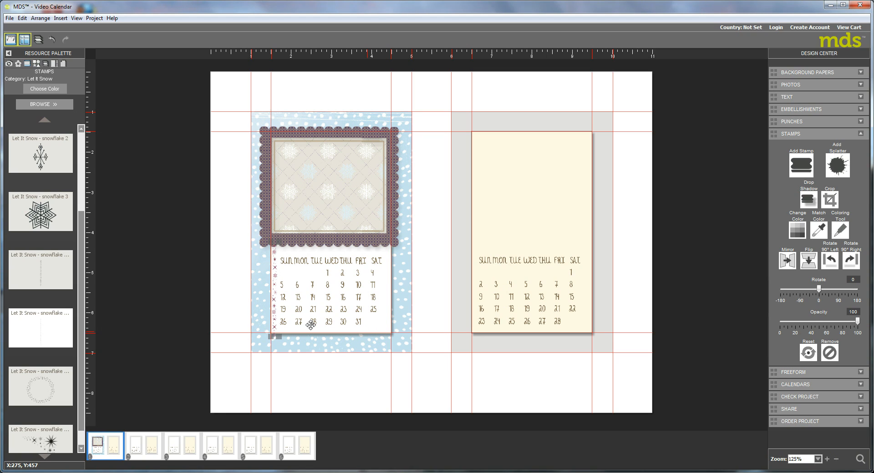
pyautogui.moveTo(272, 303); pyautogui.dragTo(392, 301)
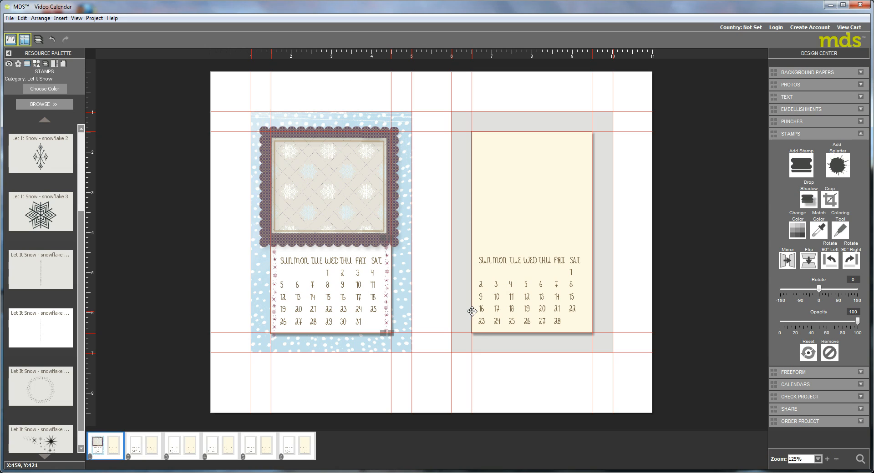
# Paste another copy of the plum snowflake border, rotate it 90° and place it along the bottom edge of the January card.
pyautogui.hotkey('ctrl', 'v')
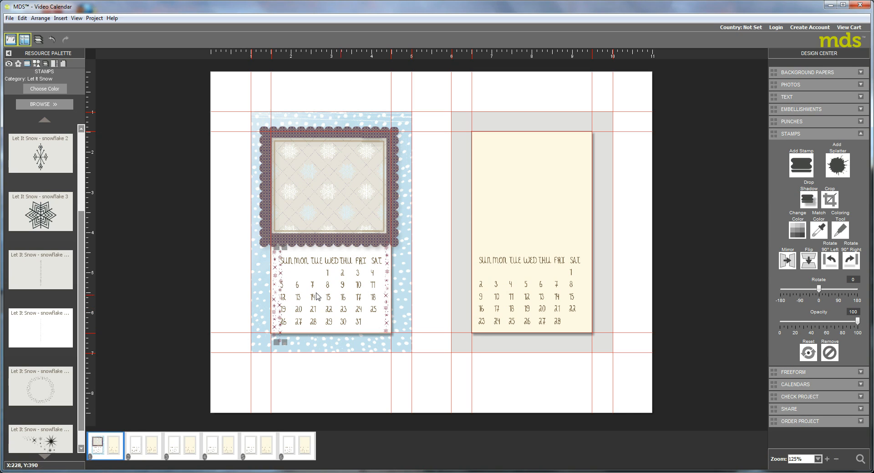
pyautogui.click(849, 262)
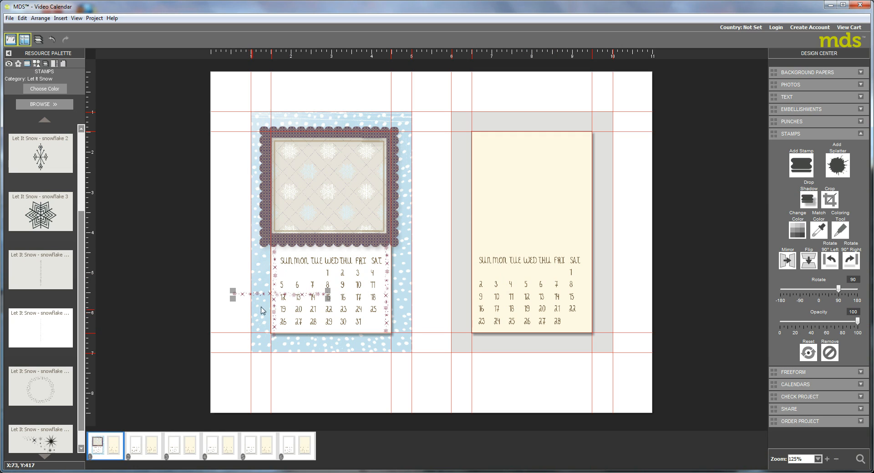
pyautogui.moveTo(294, 295); pyautogui.dragTo(340, 325)
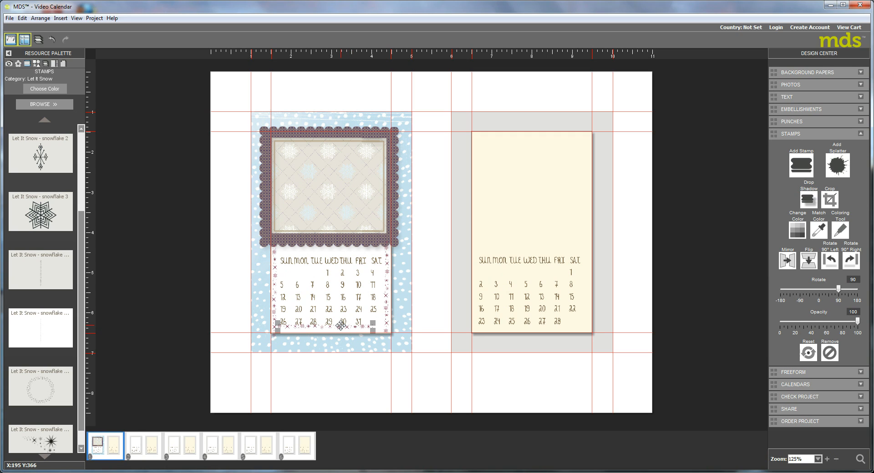
pyautogui.press('Down')
pyautogui.press('Down')
# Lengthen the horizontal border by widening its crop area and reposition it along the bottom edge of the January card.
pyautogui.click(830, 199)
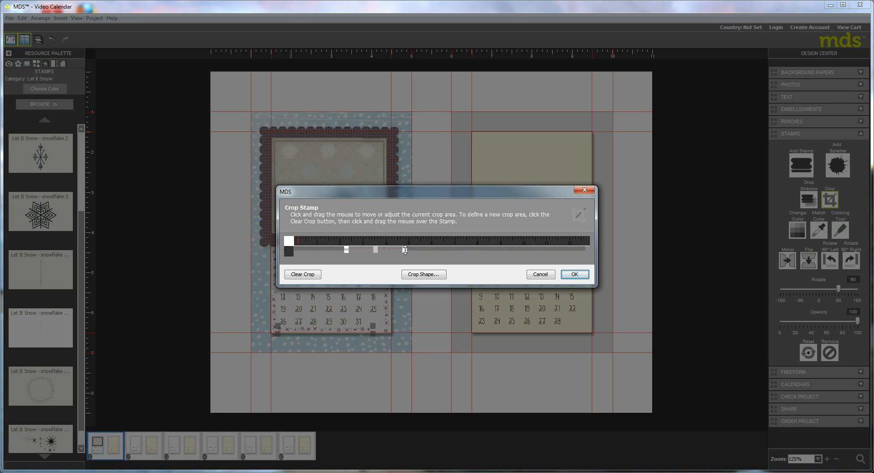
pyautogui.moveTo(405, 249); pyautogui.dragTo(423, 250)
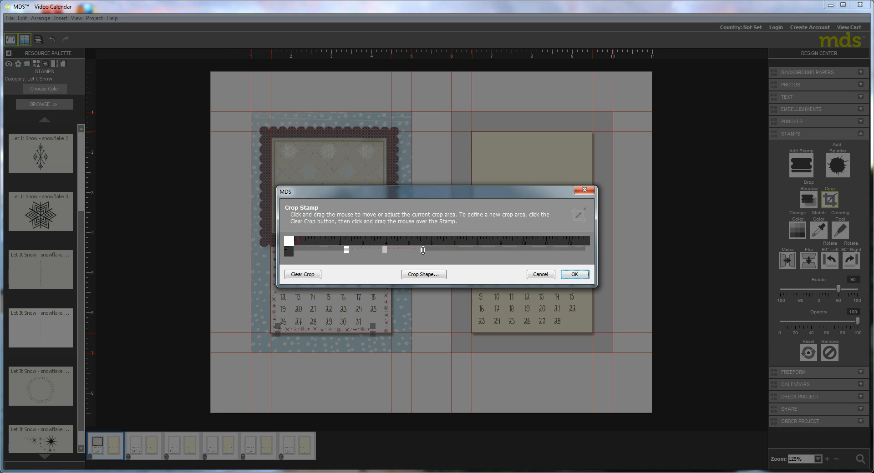
pyautogui.click(568, 277)
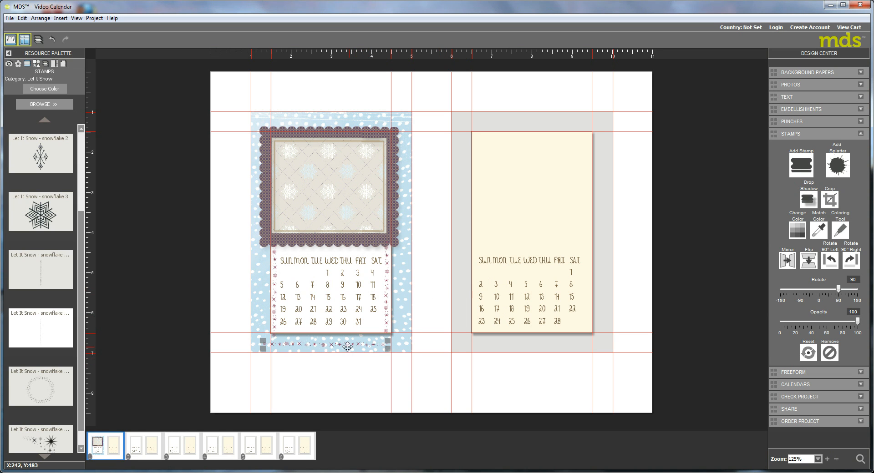
pyautogui.moveTo(347, 347); pyautogui.dragTo(345, 328)
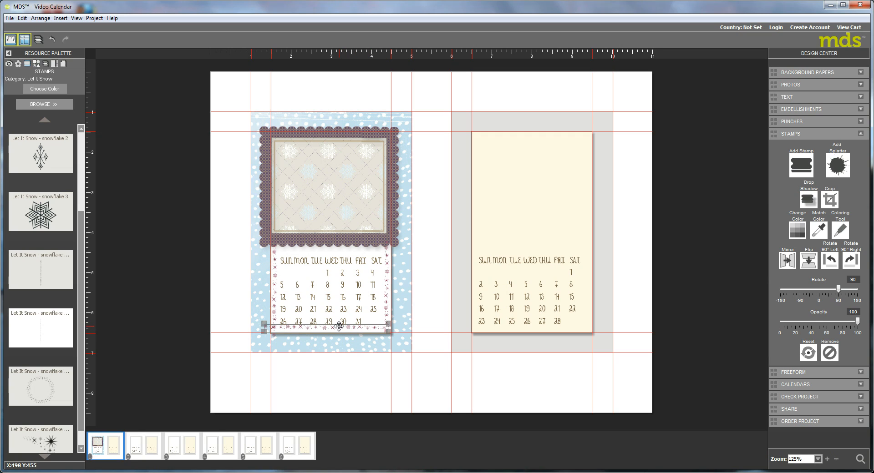
pyautogui.moveTo(344, 326); pyautogui.dragTo(345, 327)
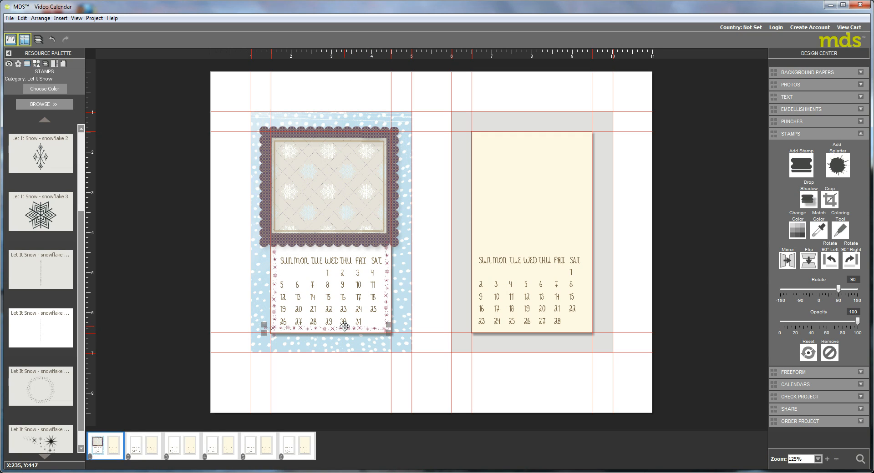
# Place a copy of the horizontal plum snowflake border above the weekday row, just under the scalloped frame of the January card.
pyautogui.moveTo(345, 327); pyautogui.dragTo(338, 252)
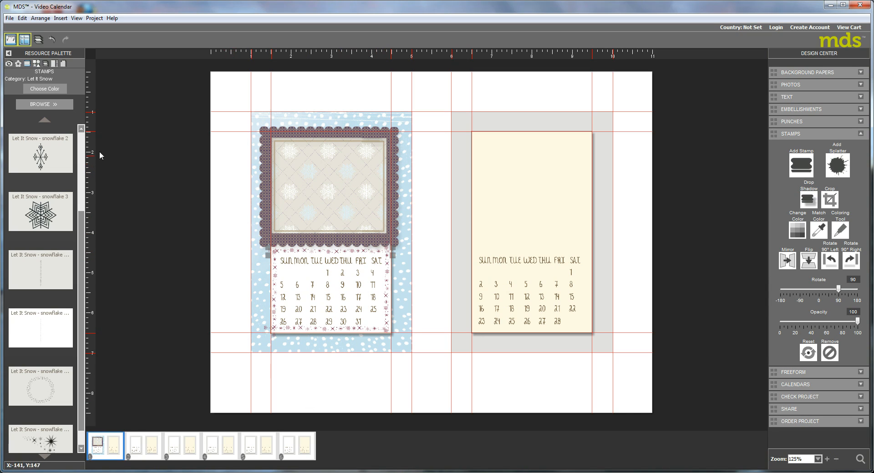
# Add the Let It Snow - let it snow embellishment inside the scalloped frame and shrink it to fit the frame opening.
pyautogui.click(18, 64)
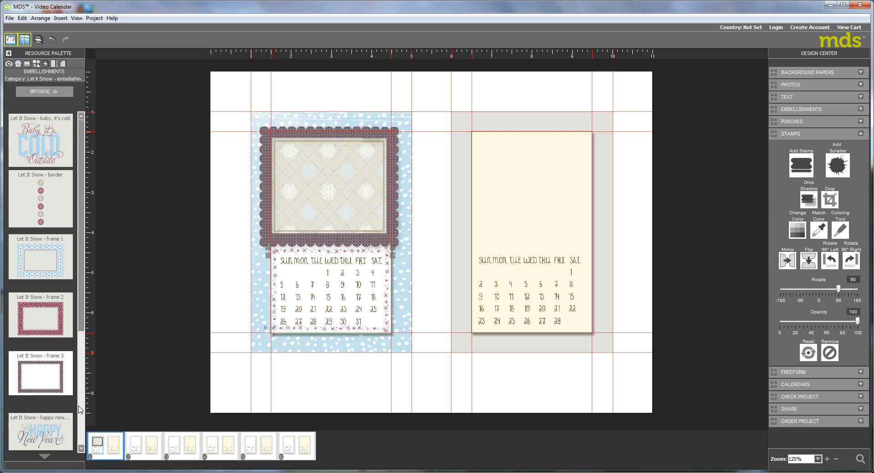
pyautogui.click(83, 441)
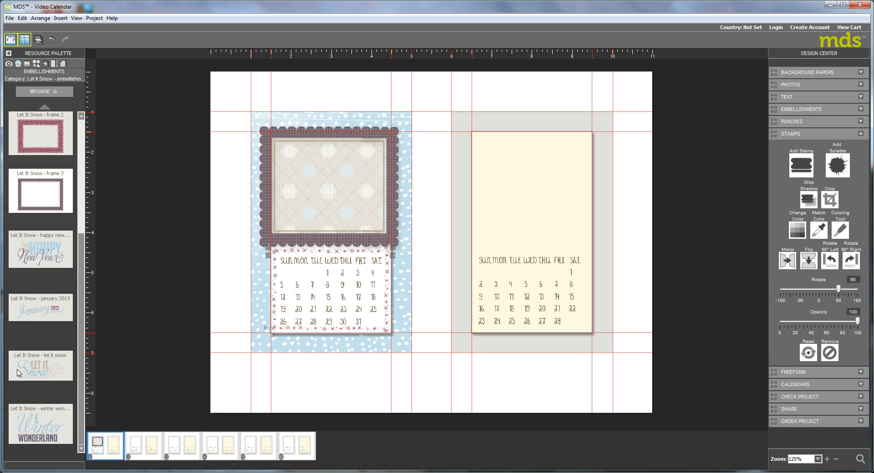
pyautogui.moveTo(18, 373); pyautogui.dragTo(331, 188)
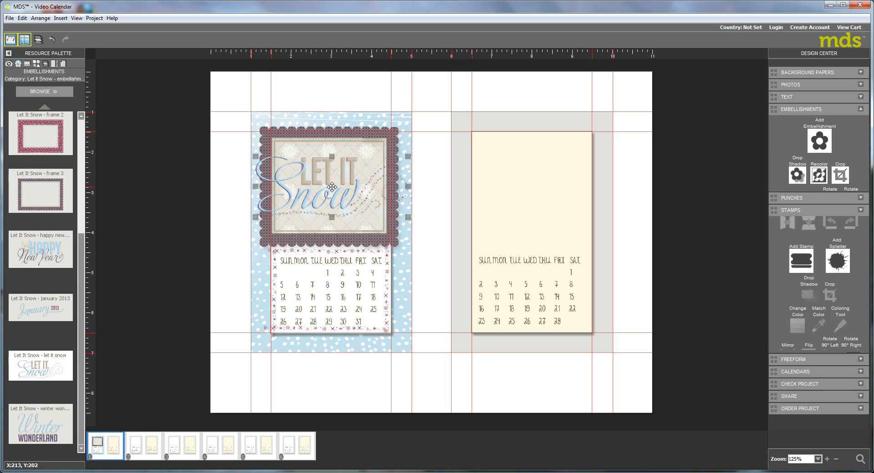
pyautogui.moveTo(406, 156); pyautogui.dragTo(366, 174)
pyautogui.moveTo(323, 202); pyautogui.dragTo(335, 200)
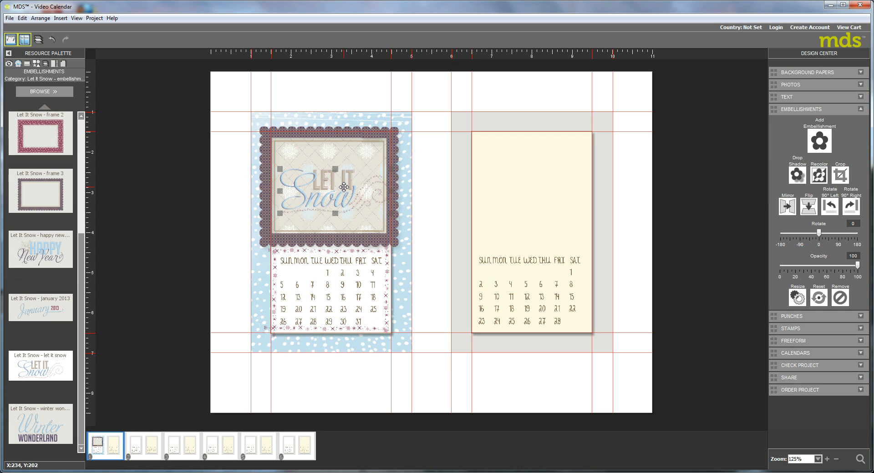
# Nudge the Let It Snow title slightly to the left and reduce it a little more within the frame opening.
pyautogui.press('Left')
pyautogui.press('Left')
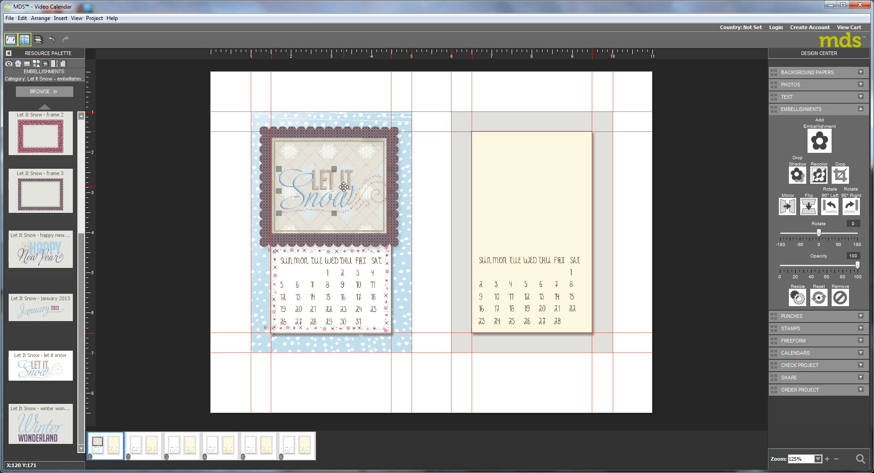
pyautogui.press('Left')
pyautogui.press('Left')
pyautogui.press('Left')
pyautogui.press('Left')
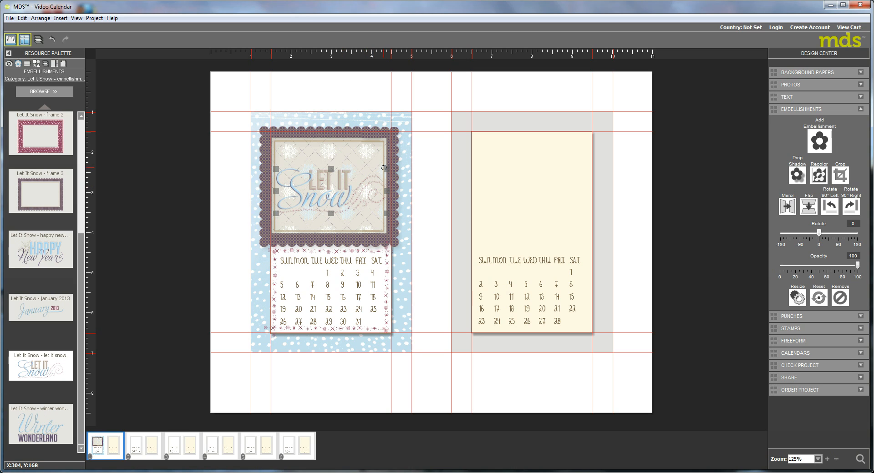
pyautogui.moveTo(384, 168); pyautogui.dragTo(381, 170)
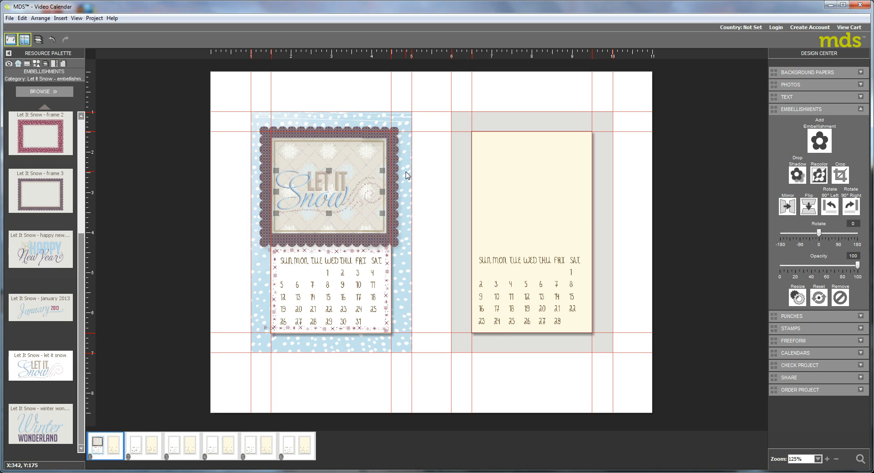
# Stamp snowflake 3 on the frame's right edge, snowflake 2 on its left edge and snowflake 1 at its upper edge.
pyautogui.click(27, 64)
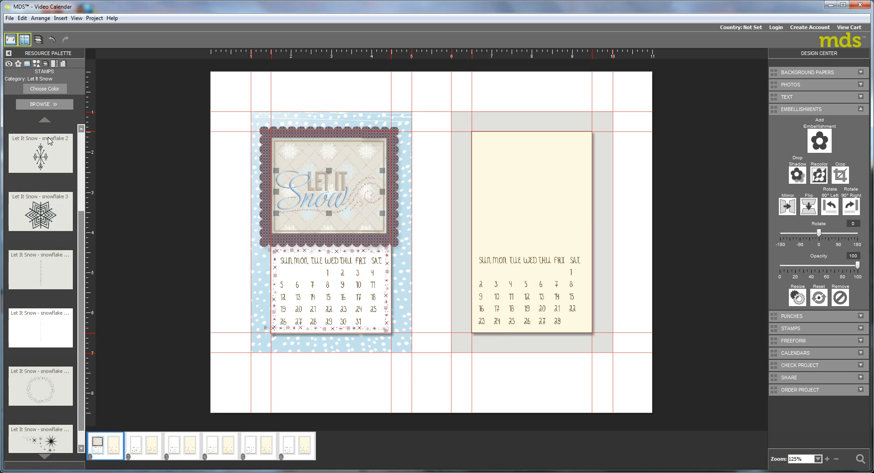
pyautogui.moveTo(40, 212); pyautogui.dragTo(381, 203)
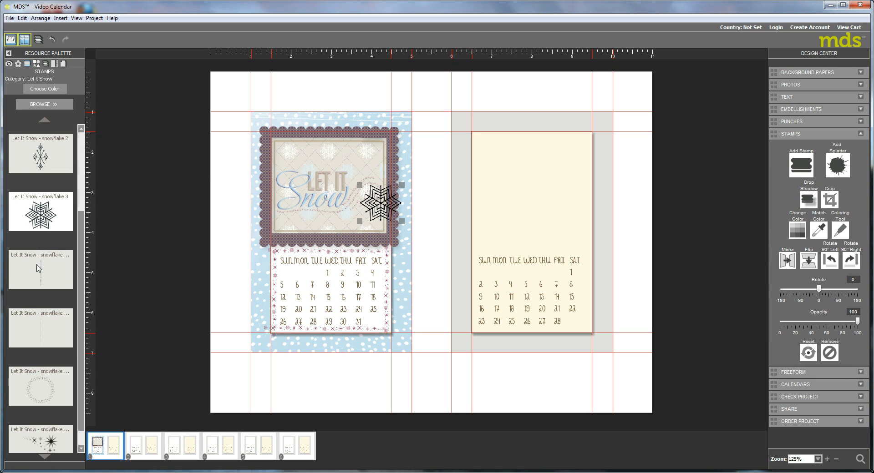
pyautogui.moveTo(41, 161); pyautogui.dragTo(273, 213)
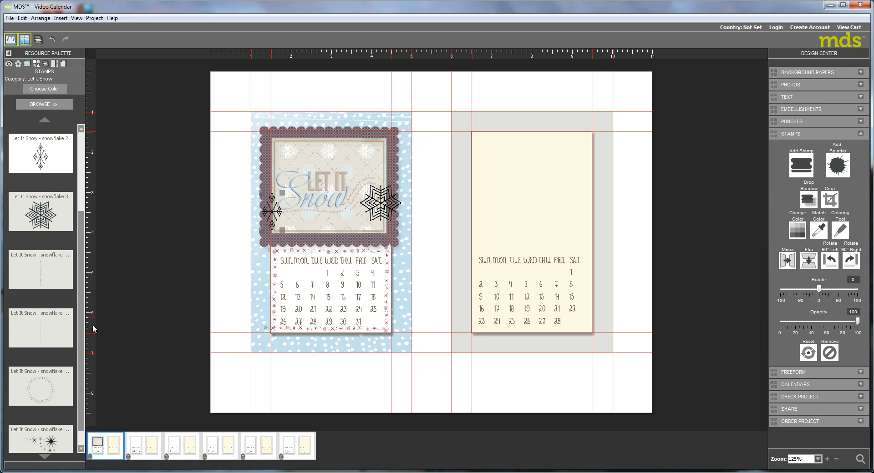
pyautogui.click(82, 142)
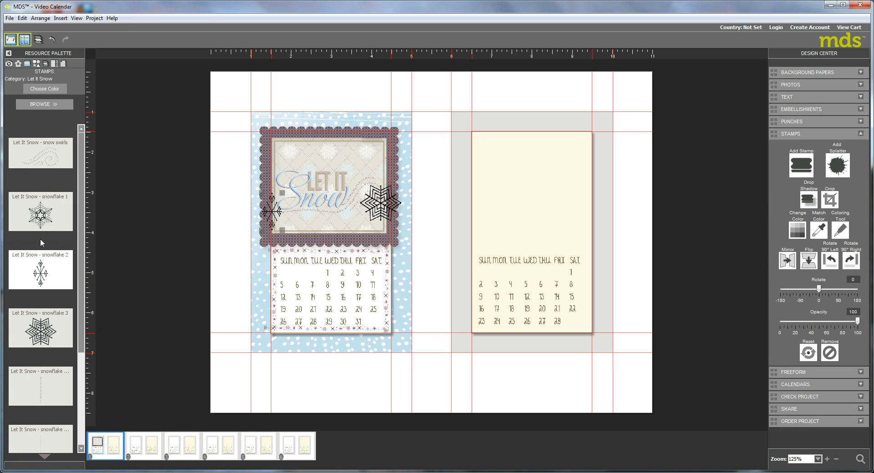
pyautogui.moveTo(40, 218); pyautogui.dragTo(312, 156)
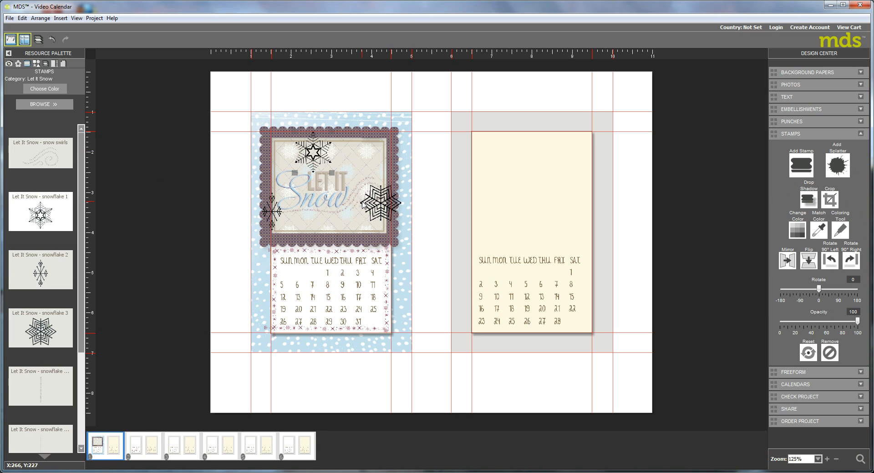
# Recolor all three snowflake stamps on the frame white and give them a drop shadow with 35% opacity and blur 5.
pyautogui.keyDown('shift'); pyautogui.click(386, 210); pyautogui.keyUp('shift')
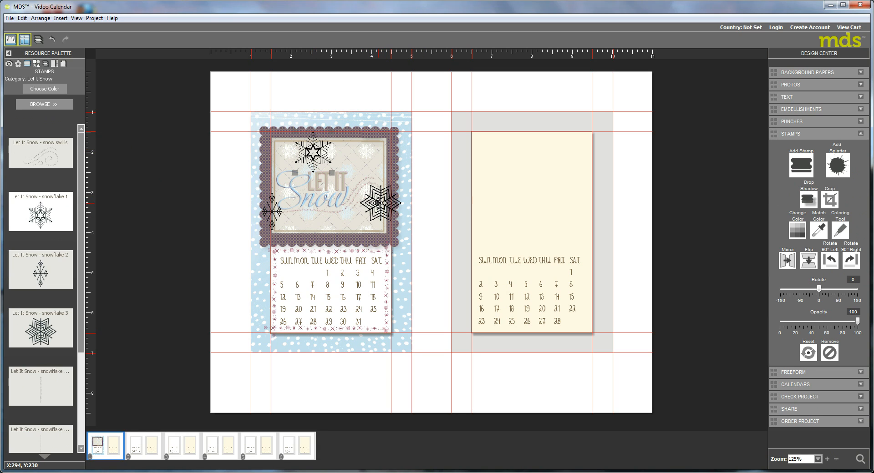
pyautogui.keyDown('shift'); pyautogui.click(268, 211); pyautogui.keyUp('shift')
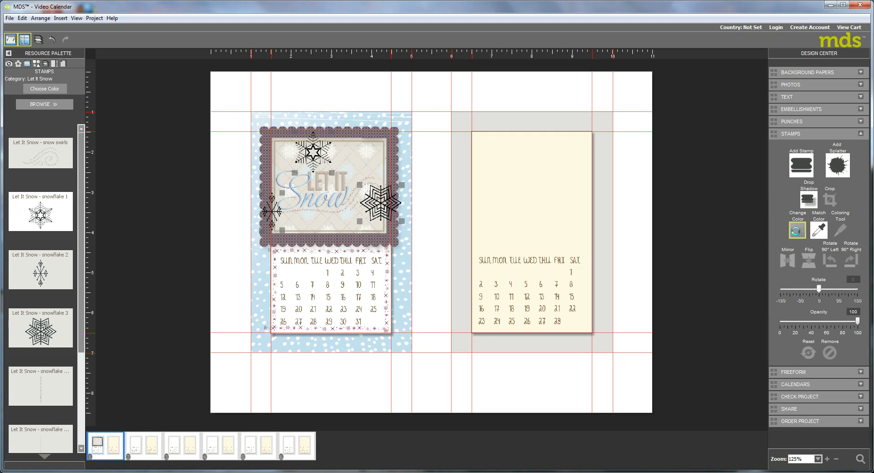
pyautogui.click(796, 231)
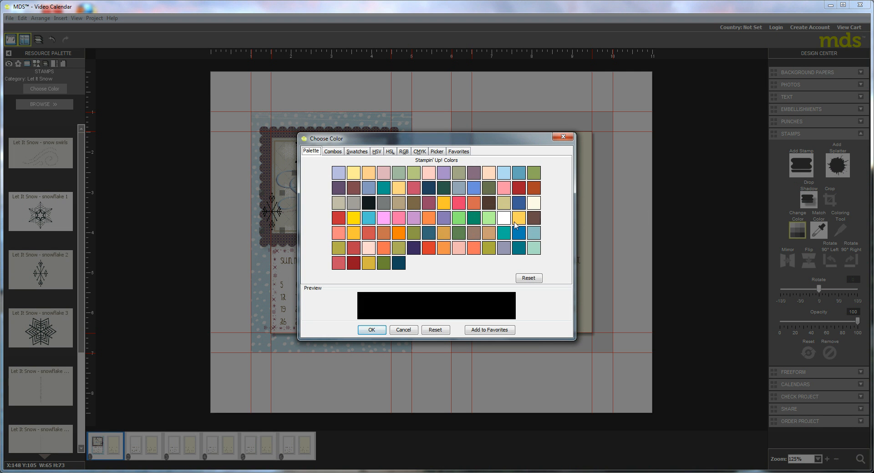
pyautogui.click(502, 220)
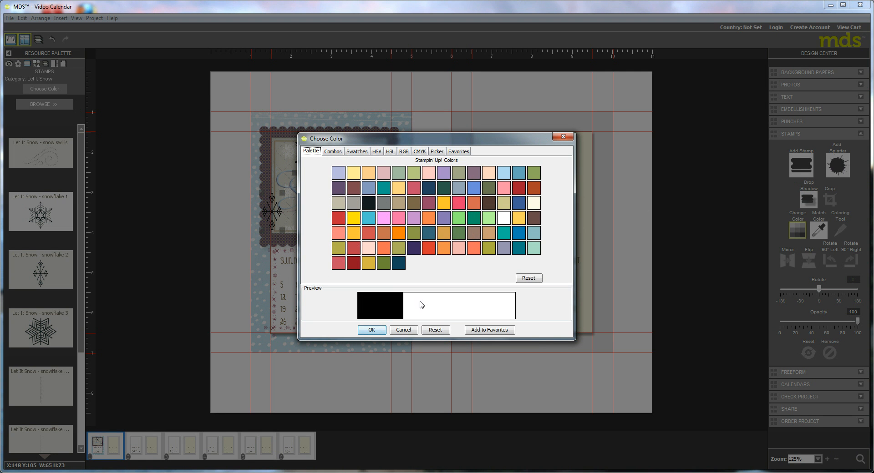
pyautogui.click(372, 330)
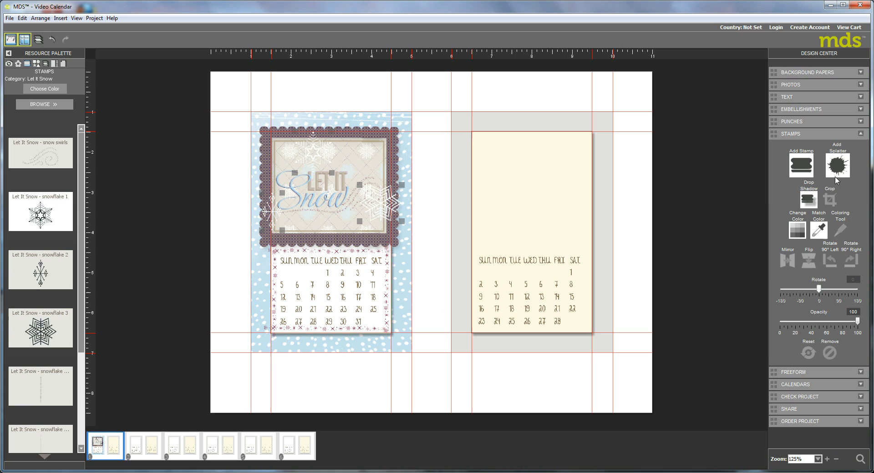
pyautogui.click(807, 199)
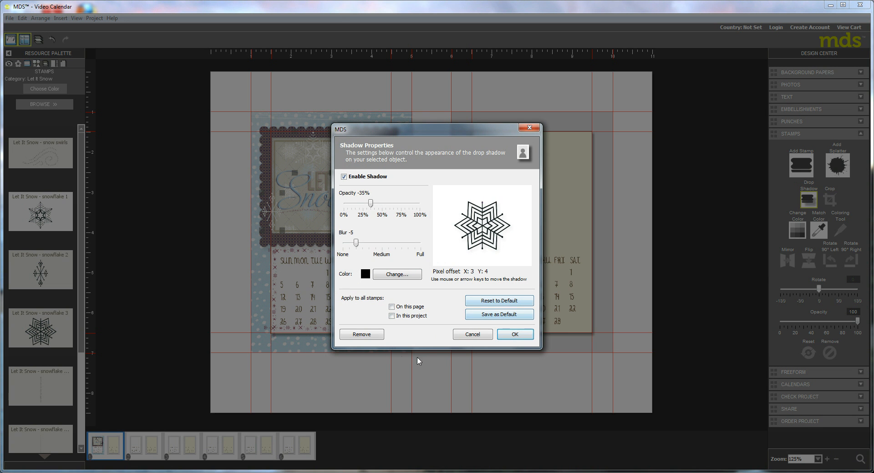
pyautogui.click(527, 334)
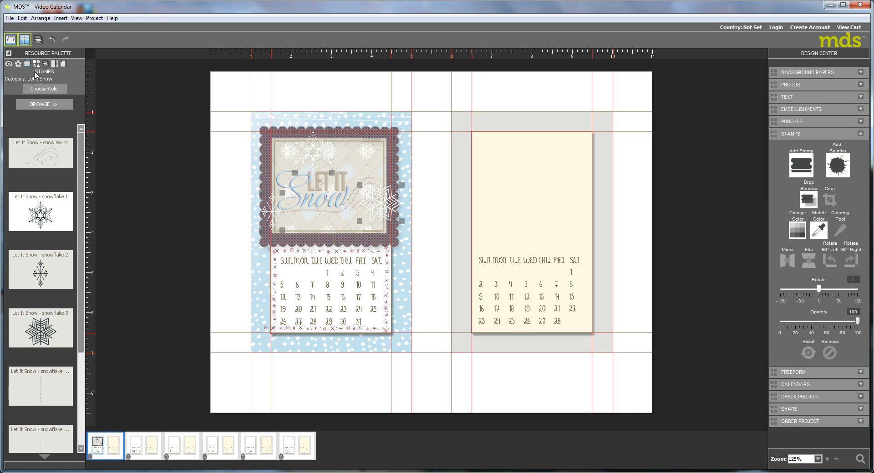
# Load the Taffeta Trimmings category of embellishments into the resource palette.
pyautogui.click(18, 64)
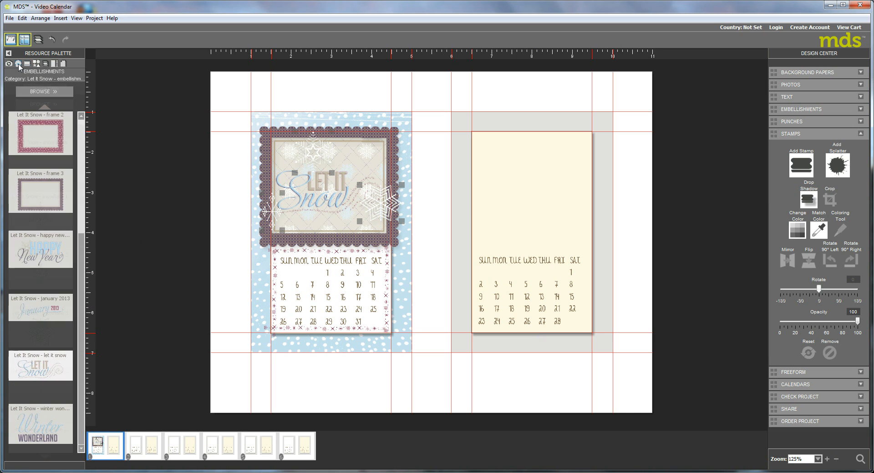
pyautogui.click(32, 93)
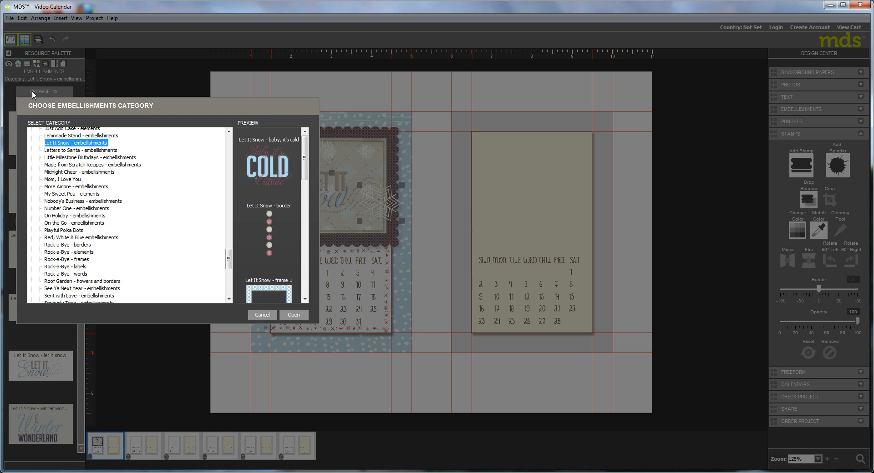
pyautogui.moveTo(229, 261); pyautogui.dragTo(233, 187)
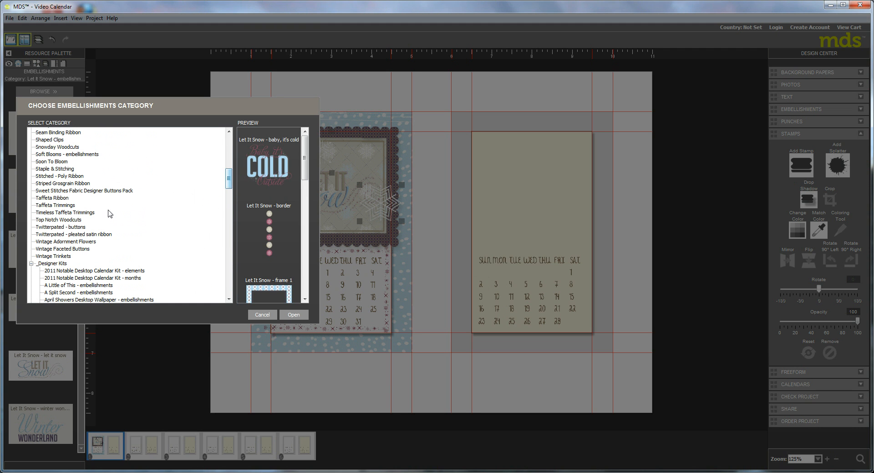
pyautogui.click(51, 205)
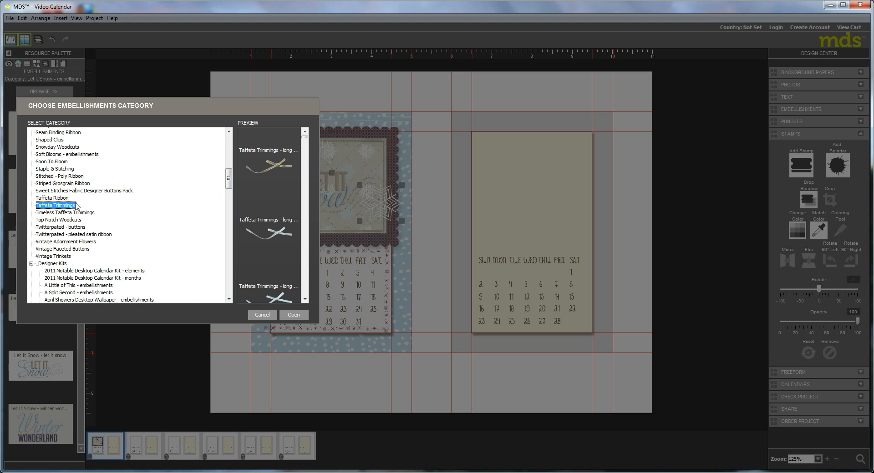
pyautogui.click(293, 315)
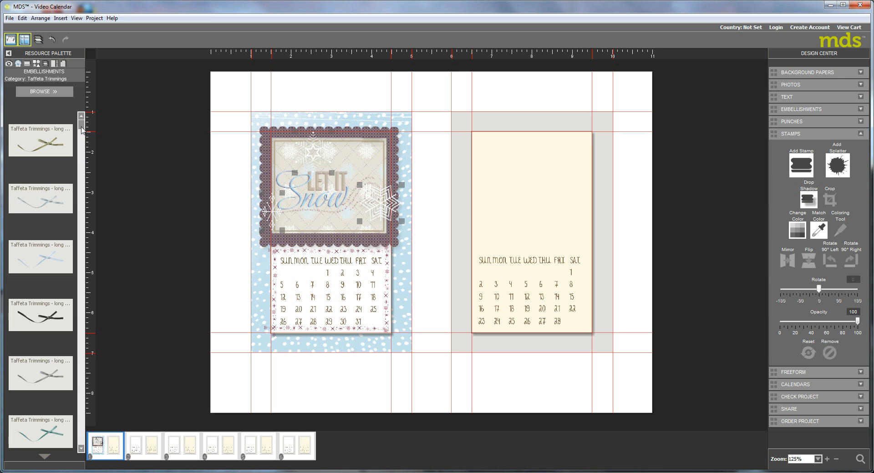
# Place the tan rippled taffeta ribbon across the lower edge of the scalloped frame.
pyautogui.moveTo(82, 129); pyautogui.dragTo(84, 314)
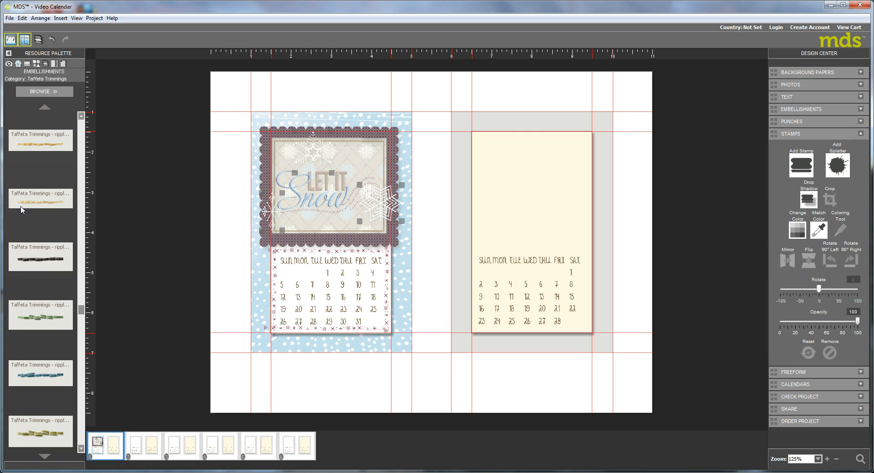
pyautogui.click(82, 116)
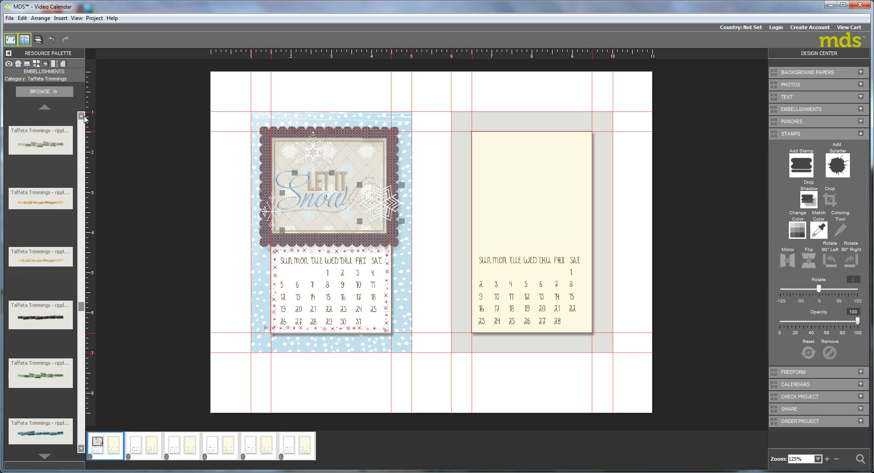
pyautogui.click(82, 117)
pyautogui.moveTo(32, 205); pyautogui.dragTo(318, 238)
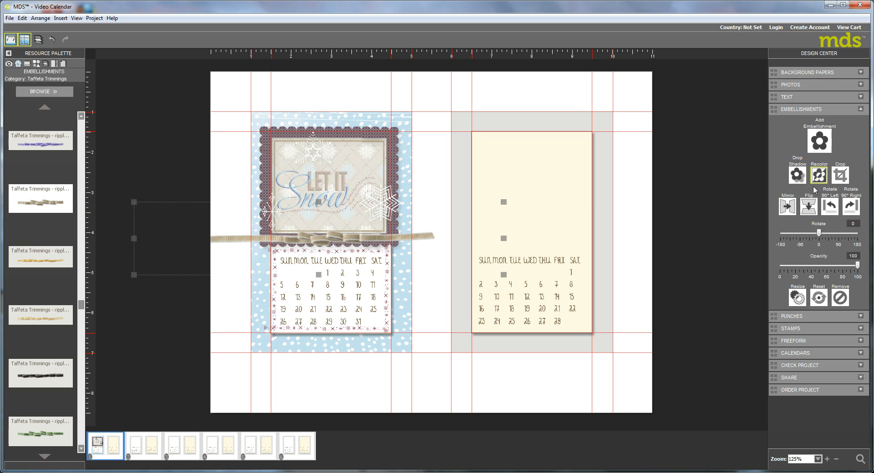
# Crop the tan ribbon to cut off most of its plain left tail, keeping the rippled loops and the right tail.
pyautogui.click(839, 175)
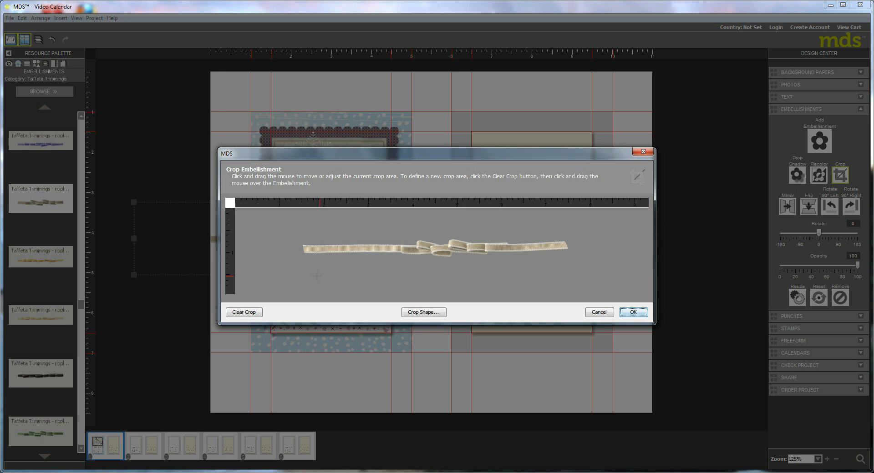
pyautogui.moveTo(386, 242)
pyautogui.mouseDown()
pyautogui.moveTo(487, 263)
pyautogui.moveTo(599, 263)
pyautogui.mouseUp()
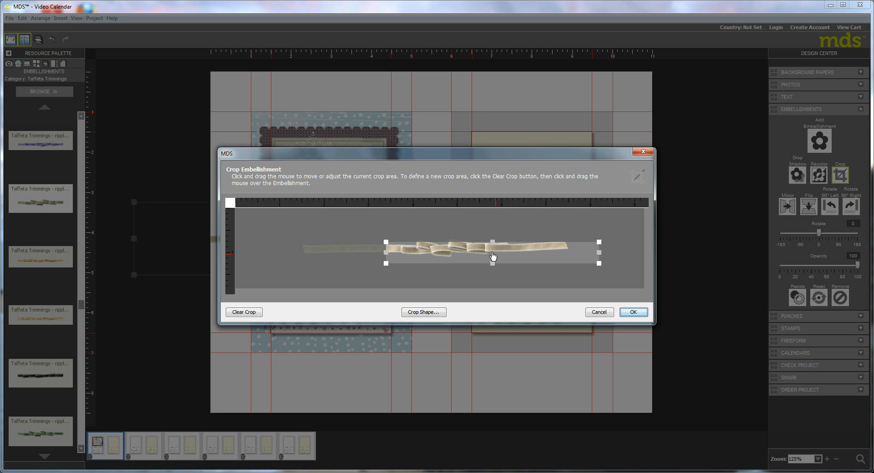
pyautogui.moveTo(488, 258); pyautogui.dragTo(487, 253)
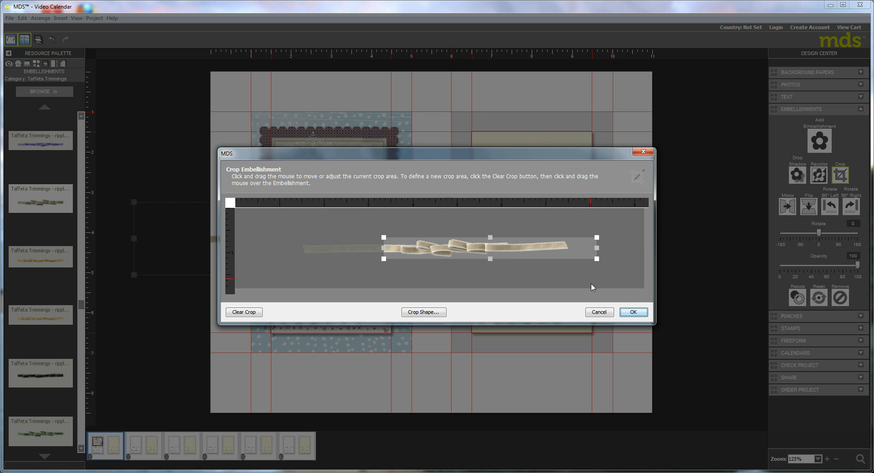
pyautogui.click(633, 312)
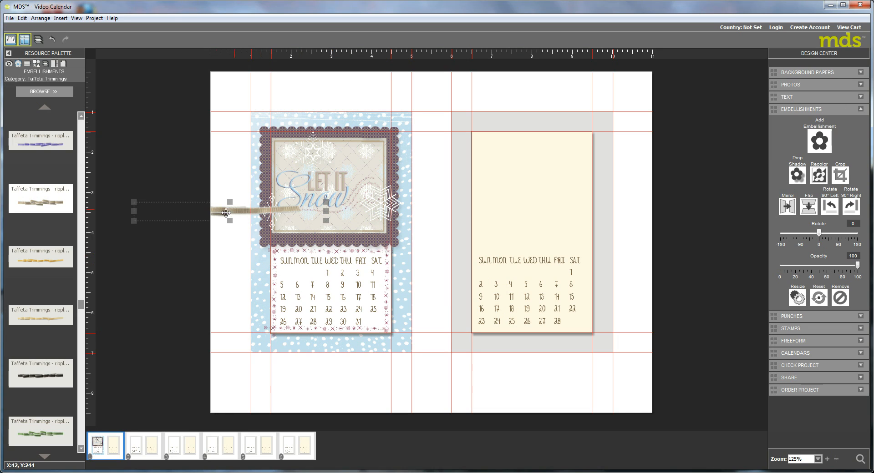